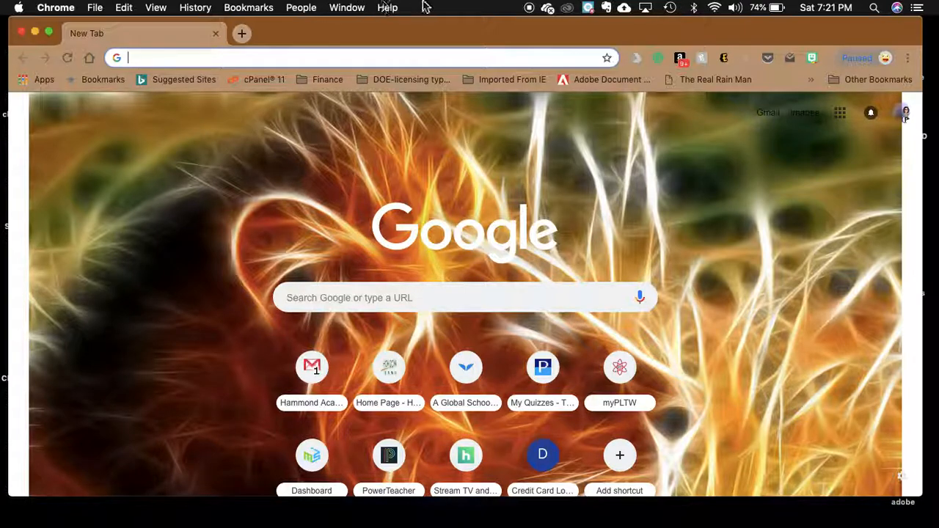
{"action": "mouse_move", "coordinate": [343, 514]}
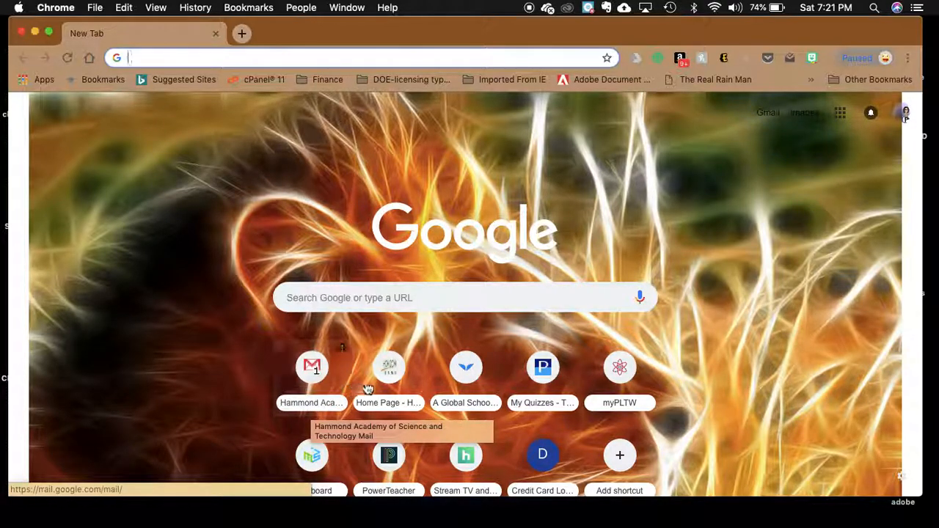
{"action": "left_click", "coordinate": [841, 116]}
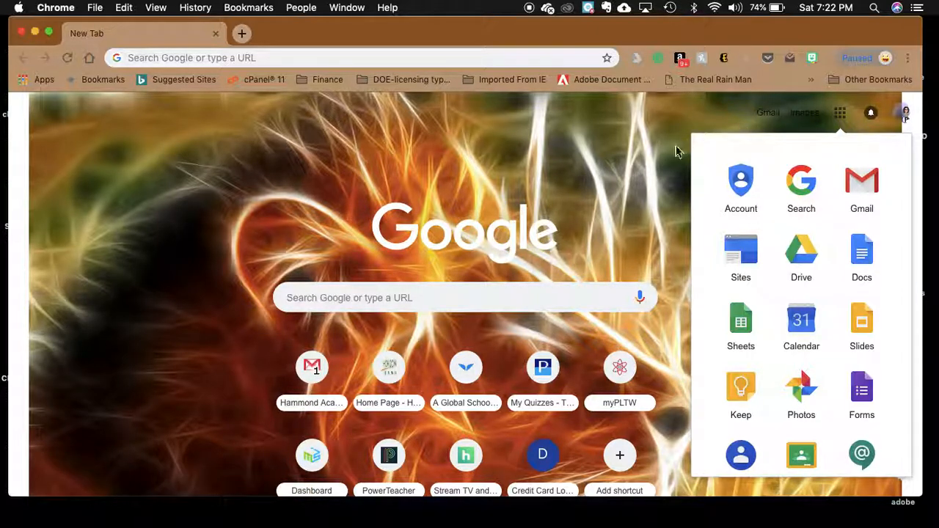
{"action": "left_click", "coordinate": [635, 168]}
Search Google for gmail and open the Gmail inbox from the results.
{"action": "left_click", "coordinate": [440, 290]}
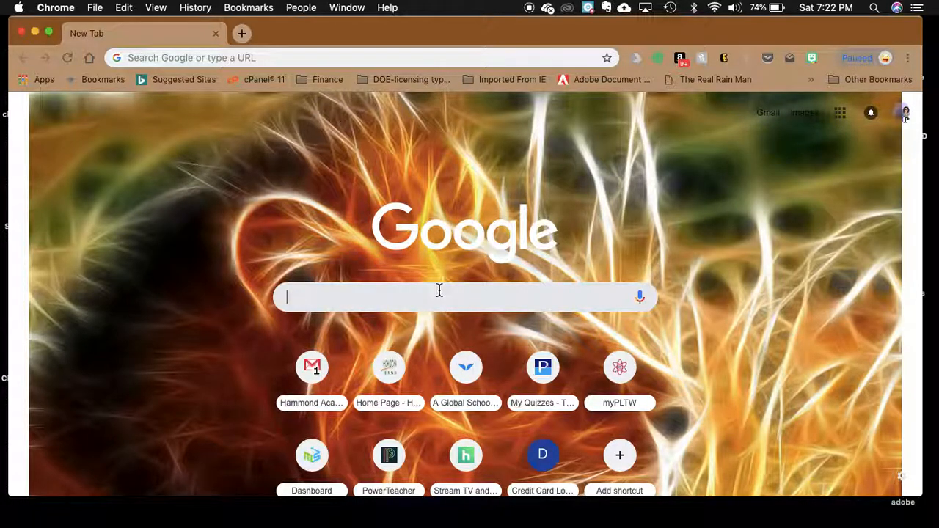
{"action": "type", "text": "gmail"}
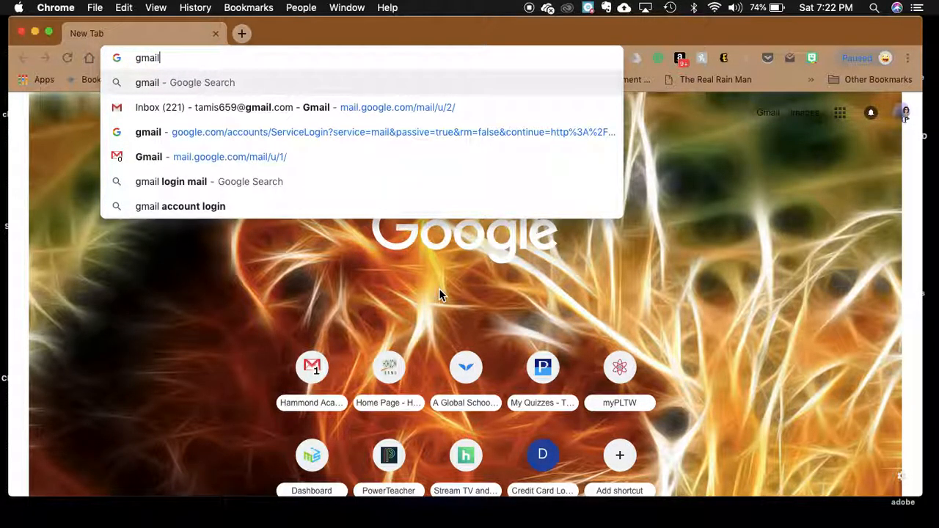
{"action": "key", "text": "Return"}
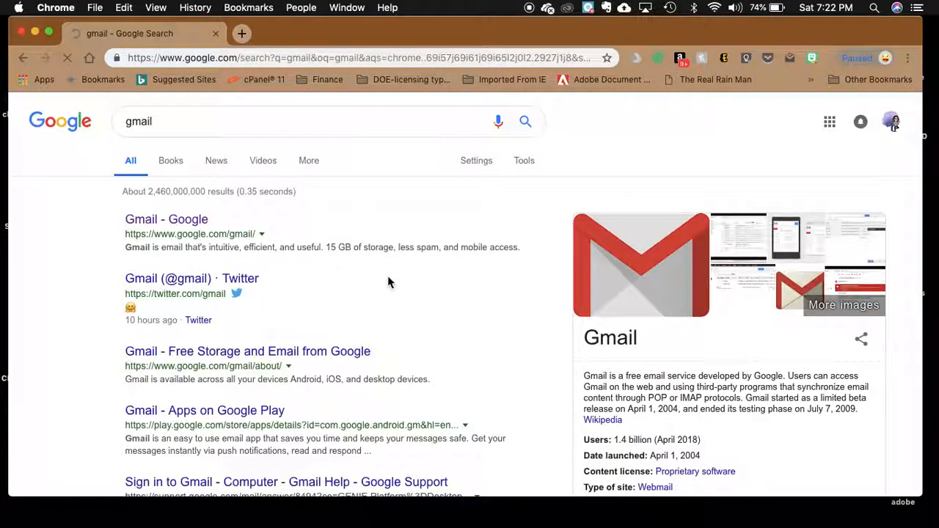
{"action": "left_click", "coordinate": [181, 225]}
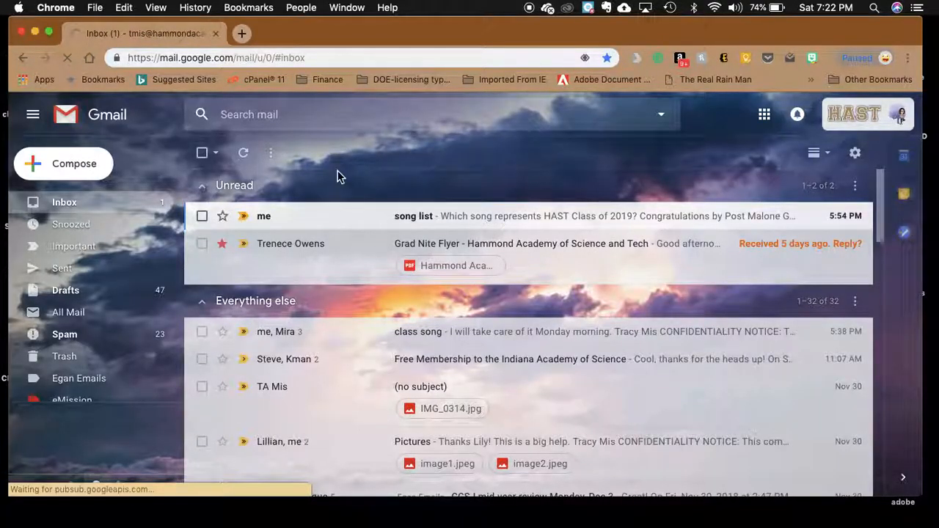
Go to Google Sheets and create a new blank spreadsheet.
{"action": "left_click", "coordinate": [765, 116]}
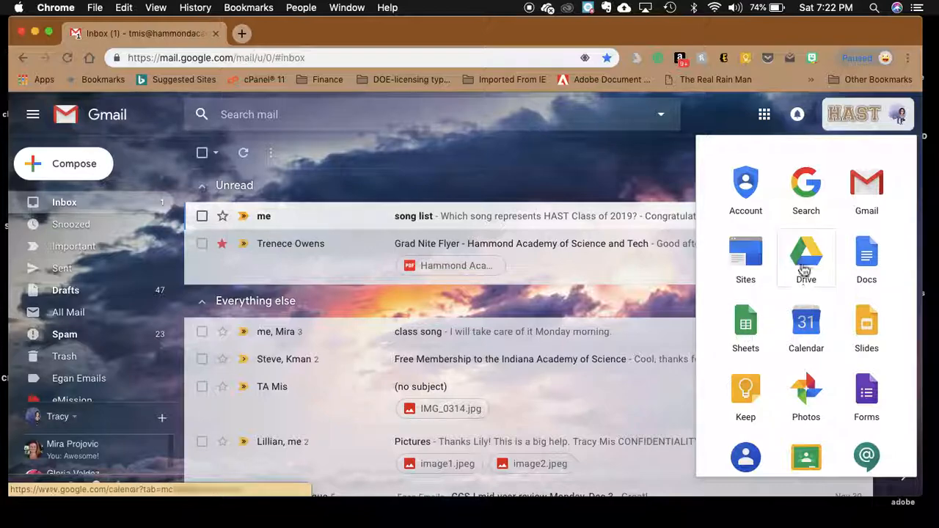
{"action": "left_click", "coordinate": [745, 344]}
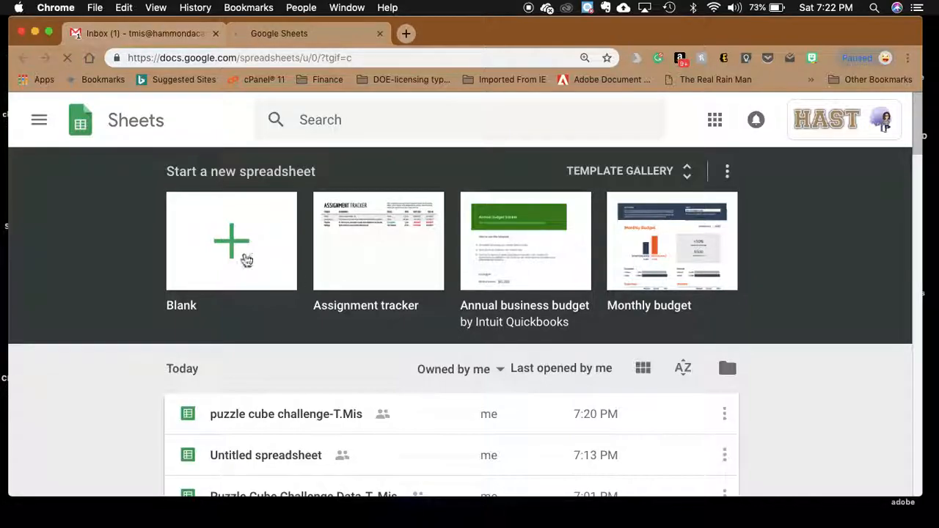
{"action": "left_click", "coordinate": [246, 256]}
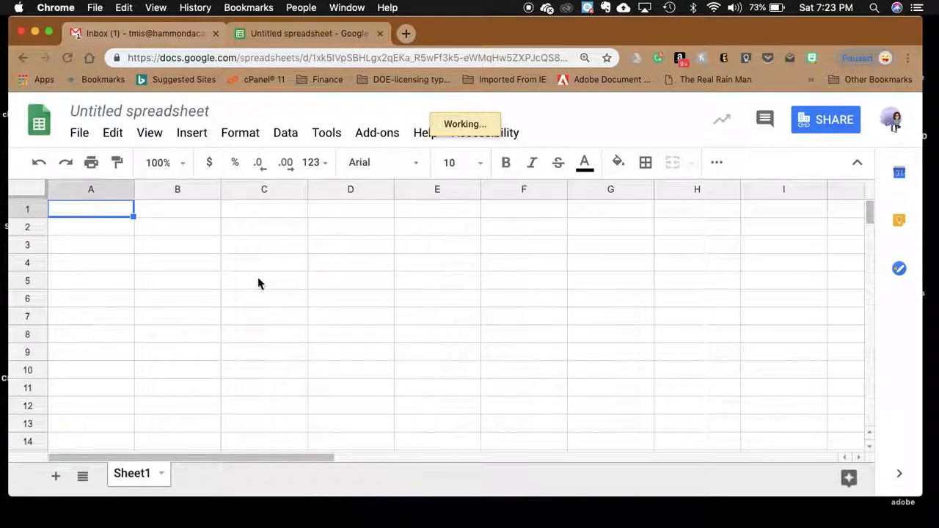
Rename the spreadsheet as "puzzle cube challenge-" followed by the student's first initial and last name.
{"action": "left_click", "coordinate": [168, 111]}
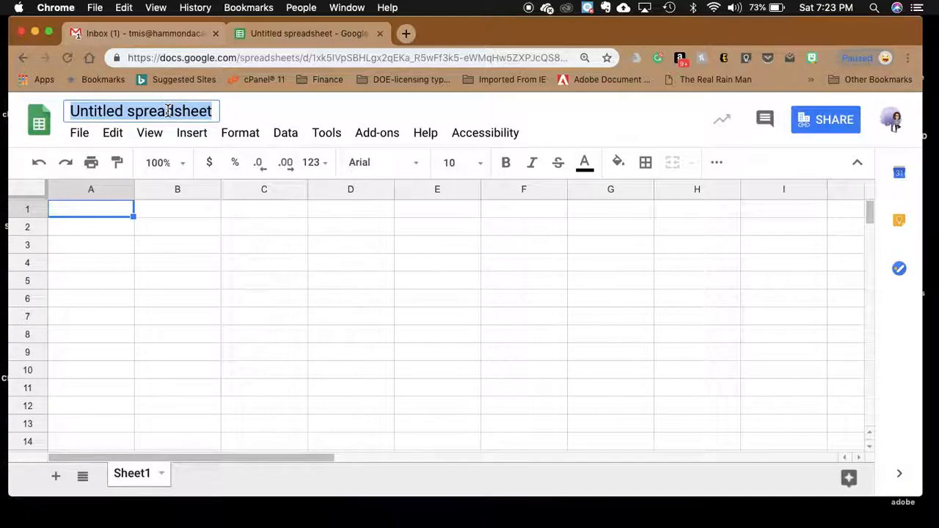
{"action": "type", "text": "pu"}
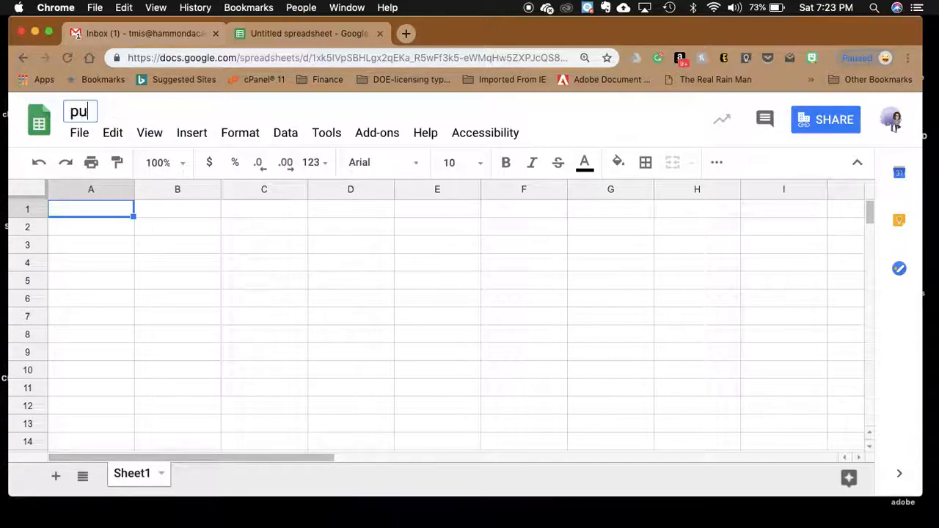
{"action": "type", "text": "zzle cube"}
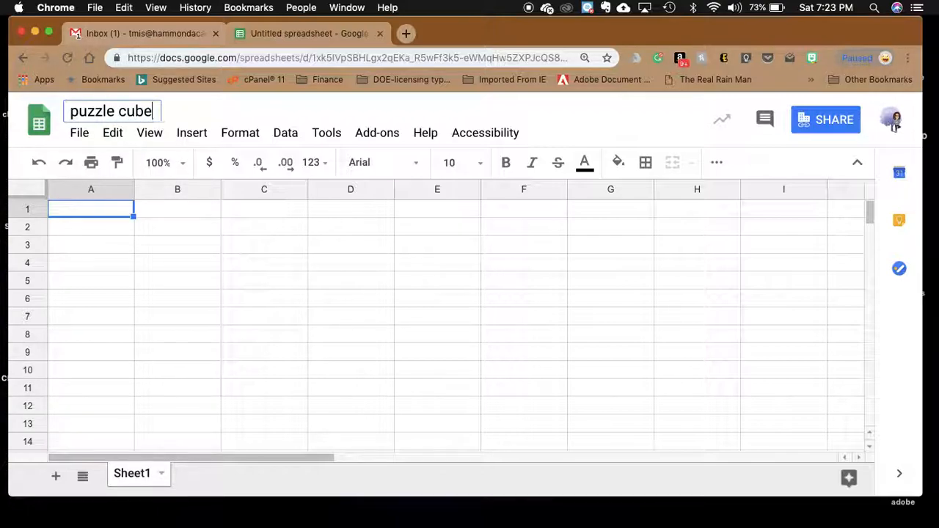
{"action": "type", "text": " challenge-"}
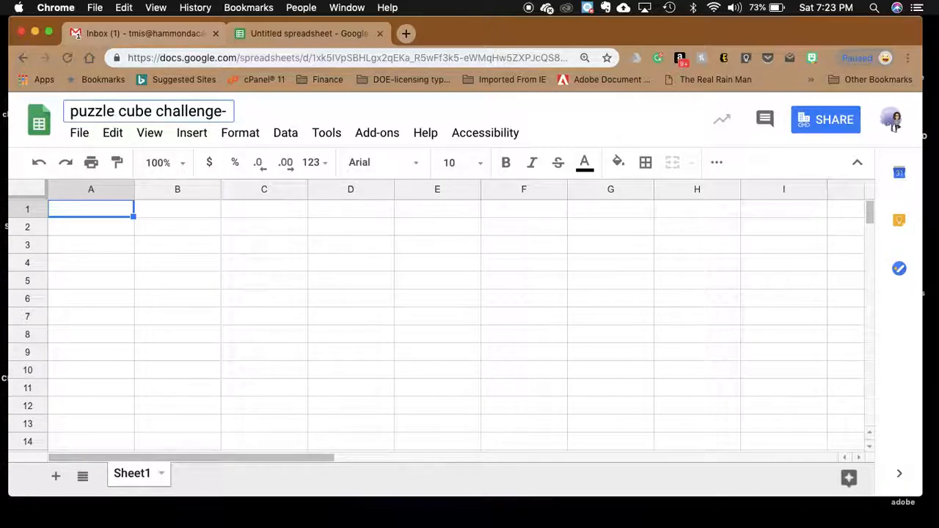
{"action": "type", "text": "T.Mis"}
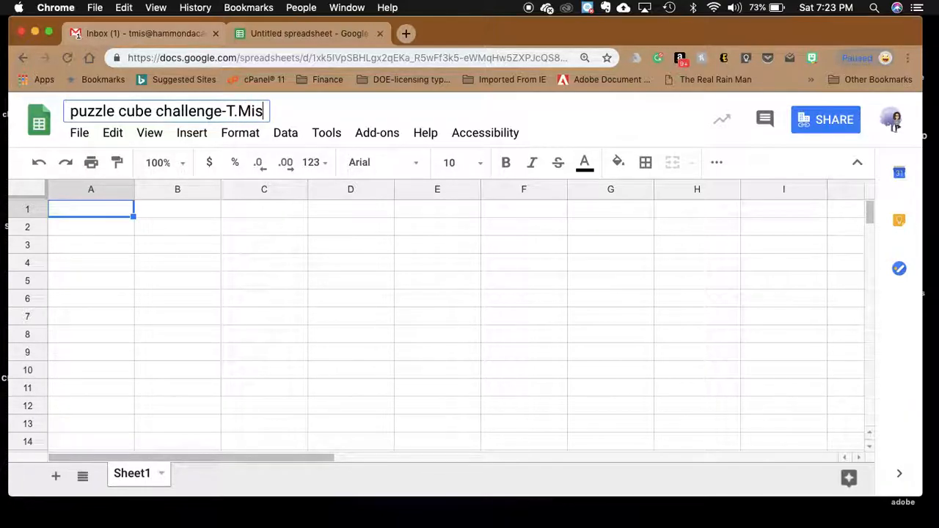
{"action": "left_click", "coordinate": [250, 228]}
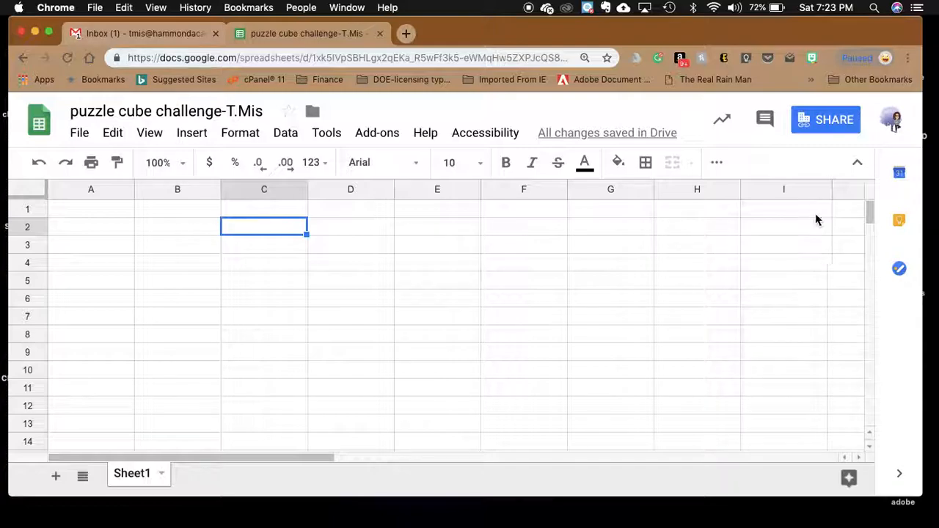
Share the spreadsheet with the teacher's e-mail address, keeping edit access and notification on, and send the invitation.
{"action": "left_click", "coordinate": [827, 126]}
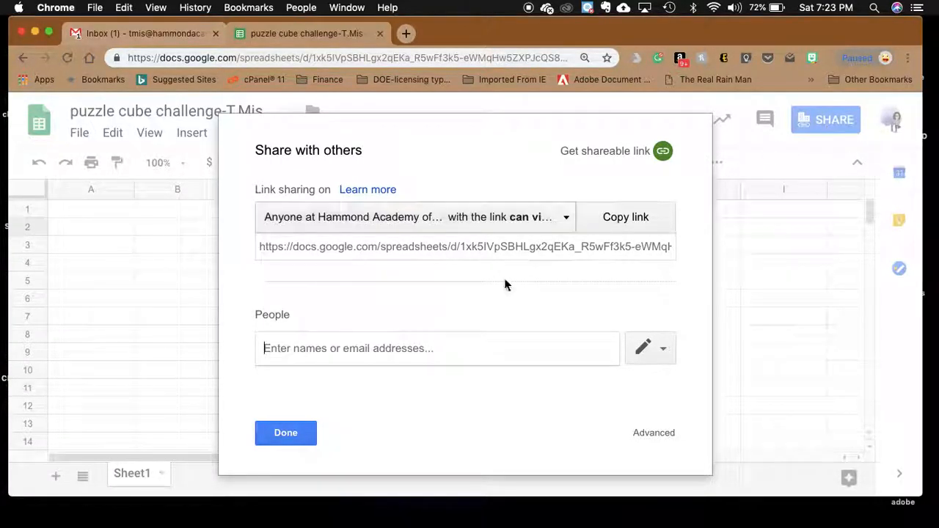
{"action": "left_click", "coordinate": [345, 349]}
{"action": "type", "text": "tmis"}
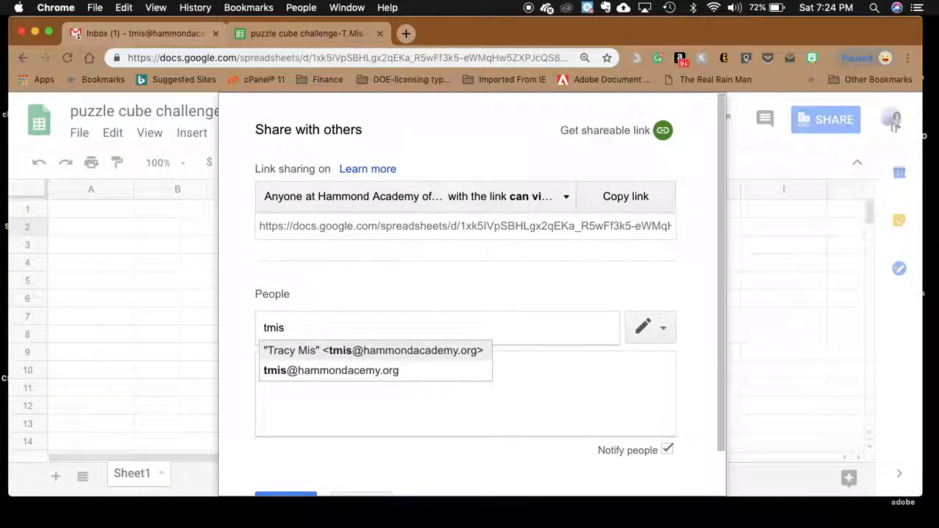
{"action": "left_click", "coordinate": [425, 353]}
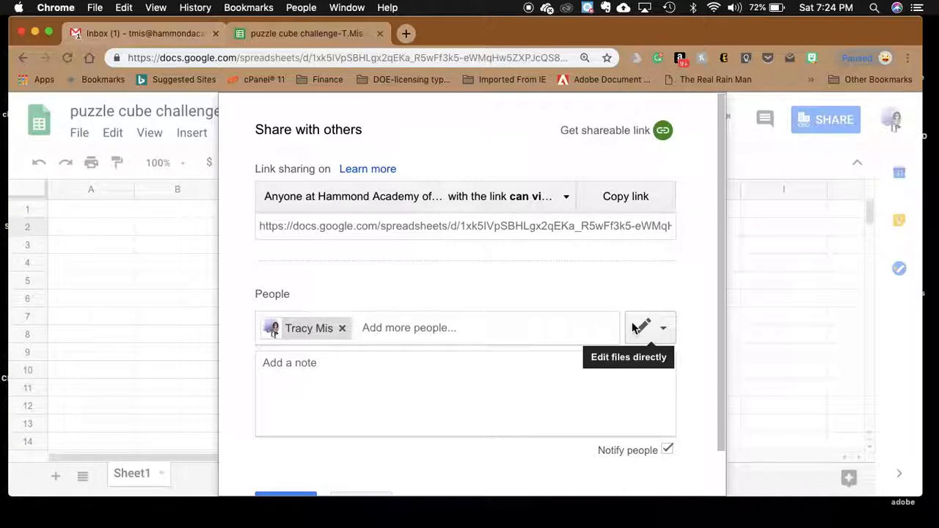
{"action": "scroll", "coordinate": [637, 323], "scroll_direction": "down", "scroll_amount": 2}
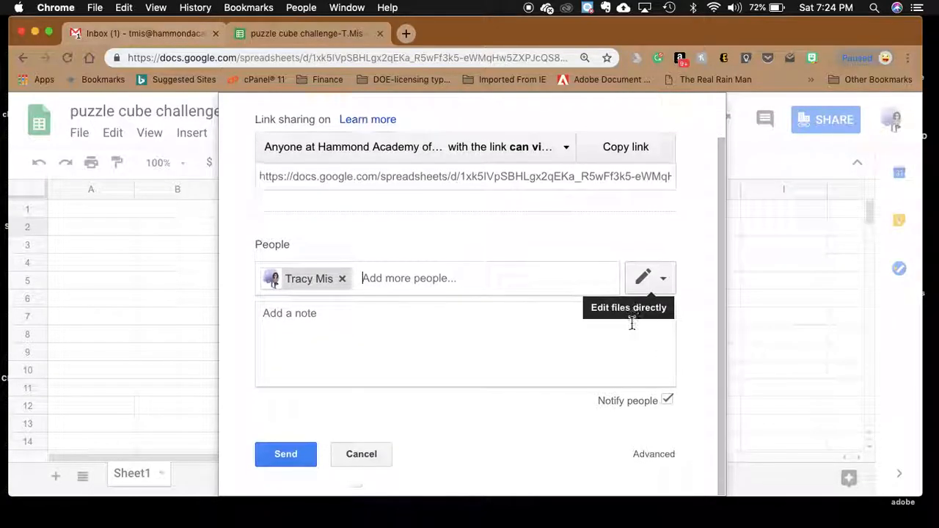
{"action": "left_click", "coordinate": [286, 456]}
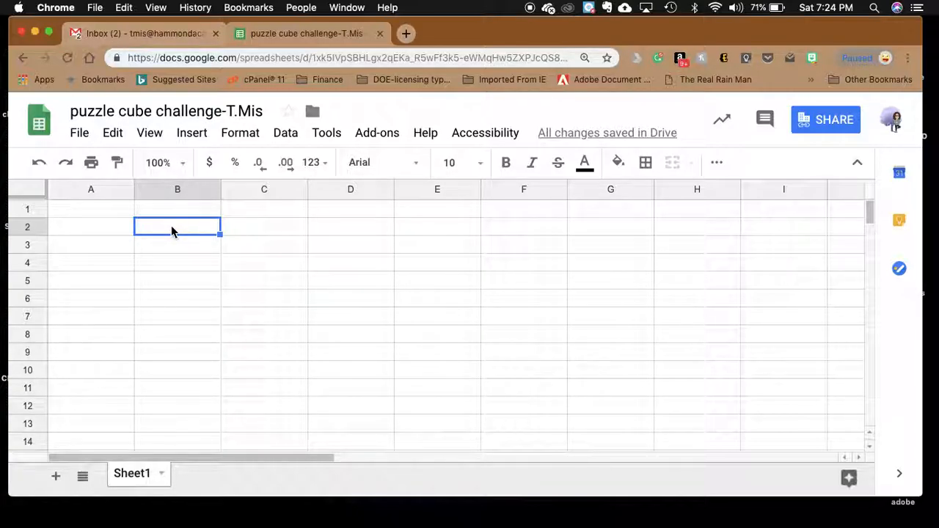
Enter the column header "subject's name" in cell B2.
{"action": "type", "text": "subje"}
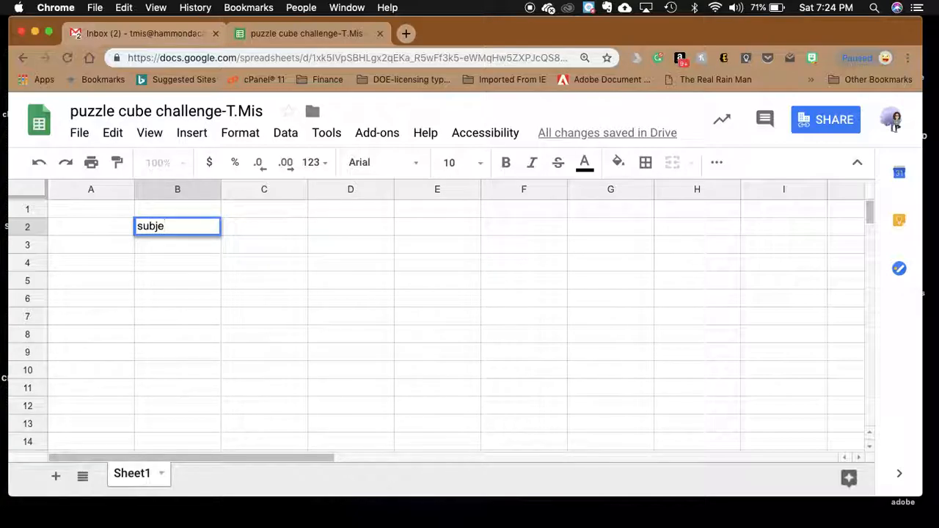
{"action": "type", "text": "ct's name"}
Enter three sample subject names in cells B3 to B5 under the header.
{"action": "left_click", "coordinate": [167, 246]}
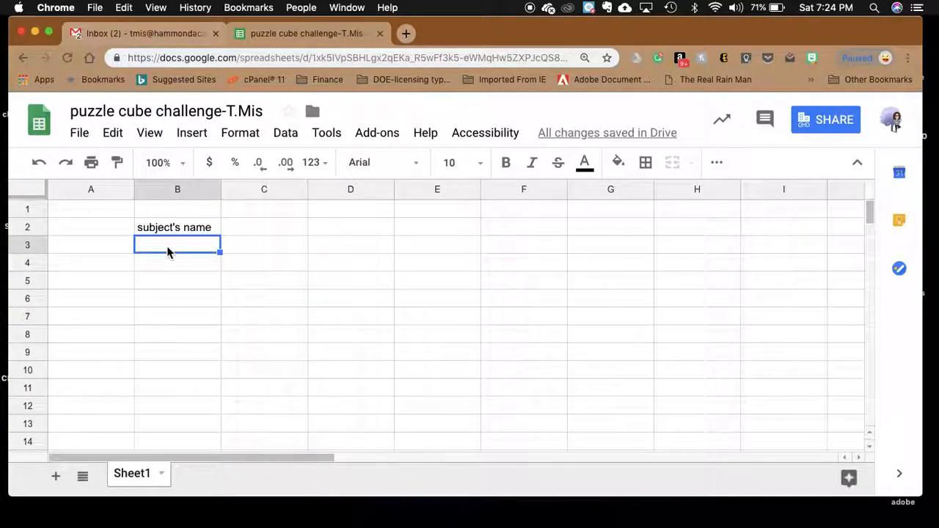
{"action": "type", "text": "Mis"}
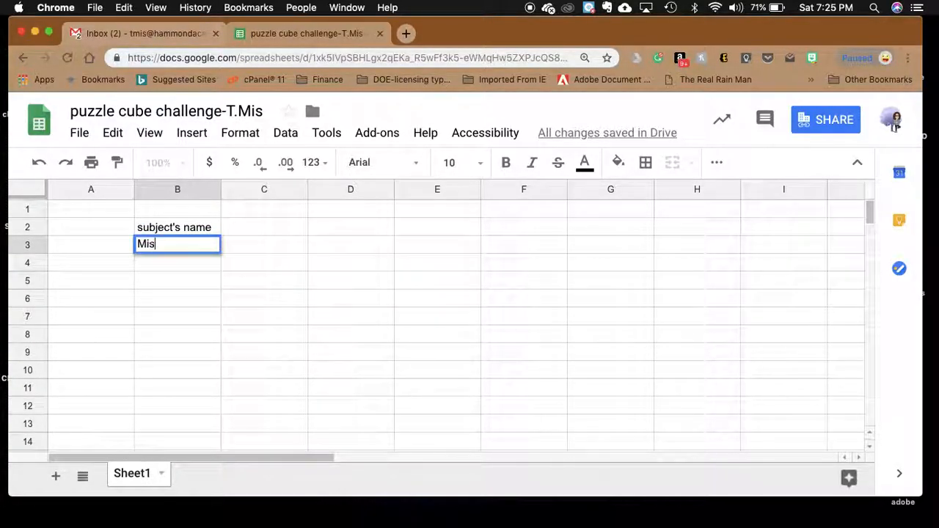
{"action": "left_click", "coordinate": [161, 264]}
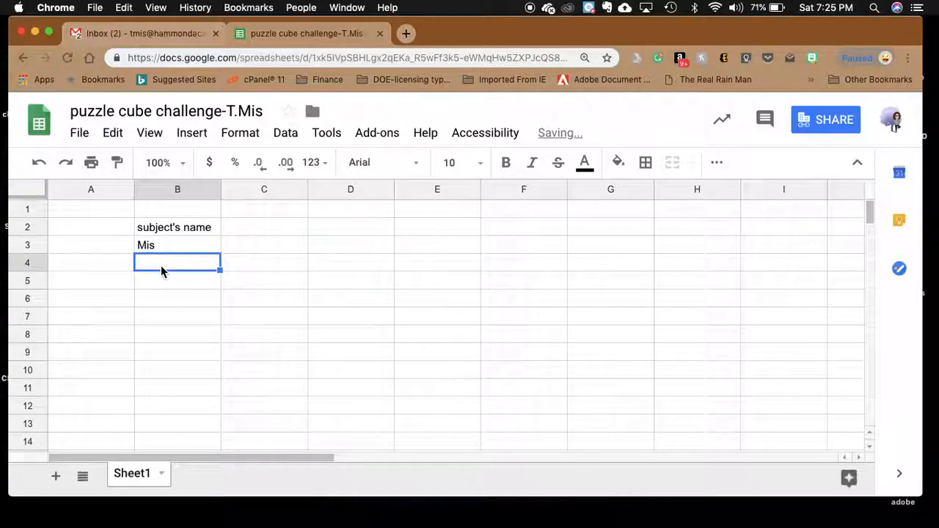
{"action": "type", "text": "Chris"}
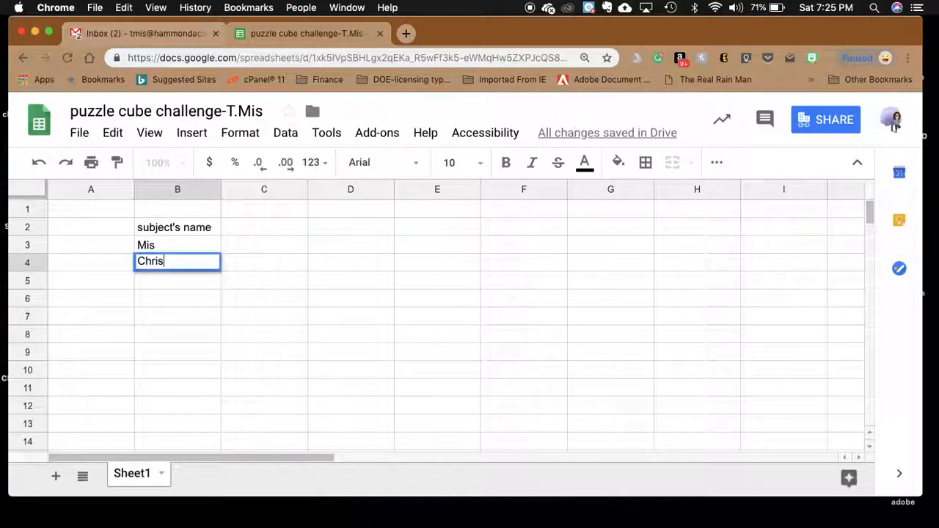
{"action": "left_click", "coordinate": [164, 279]}
{"action": "type", "text": "Sue"}
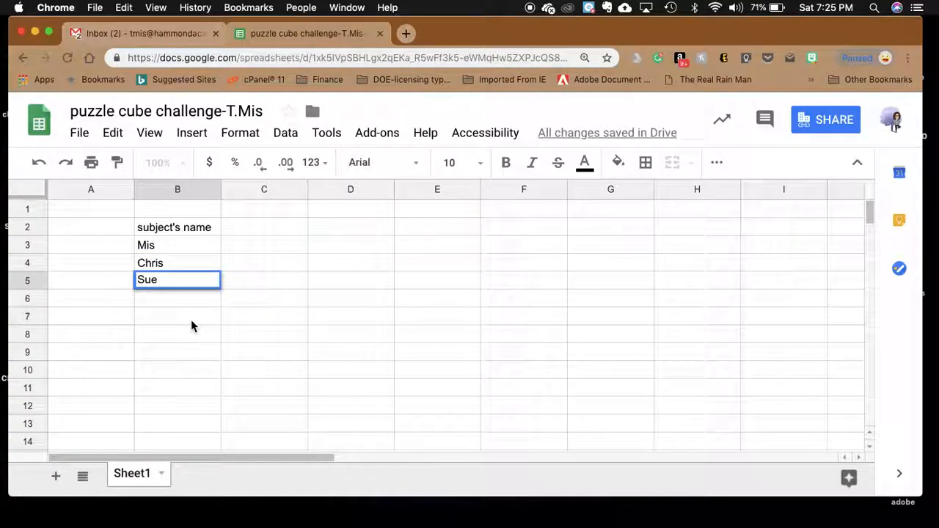
Clear the sample subject names from cells B3 to B5.
{"action": "key", "text": "BackSpace"}
{"action": "left_click", "coordinate": [184, 265]}
{"action": "key", "text": "Delete"}
{"action": "left_click", "coordinate": [176, 248]}
{"action": "key", "text": "Delete"}
Enter the column headers adult/student, trial 1, trial 2 and trial 3 in cells C2 to F2.
{"action": "left_click", "coordinate": [242, 233]}
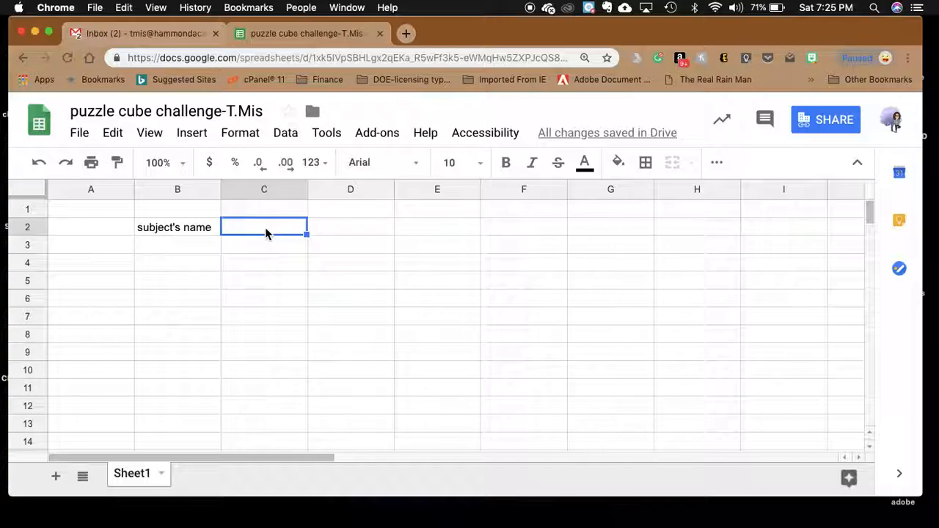
{"action": "type", "text": "adul"}
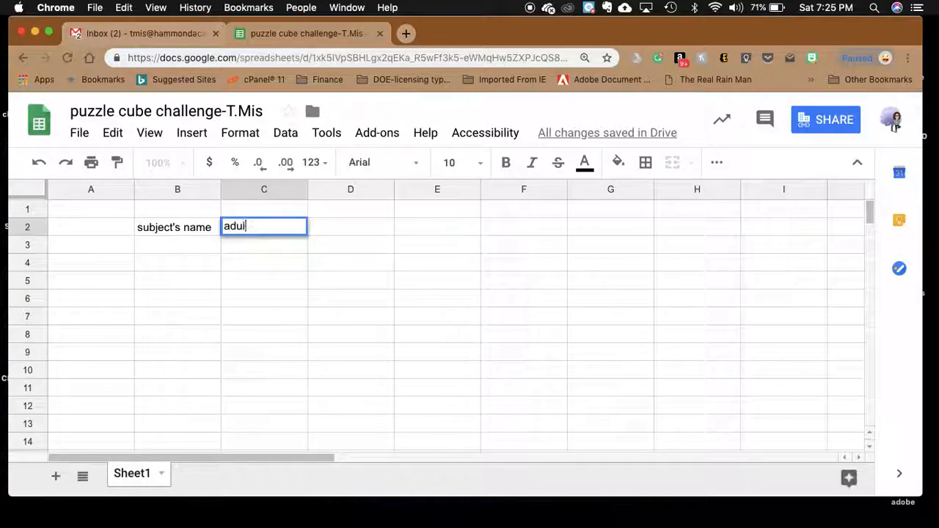
{"action": "type", "text": "t/student"}
{"action": "left_click", "coordinate": [327, 232]}
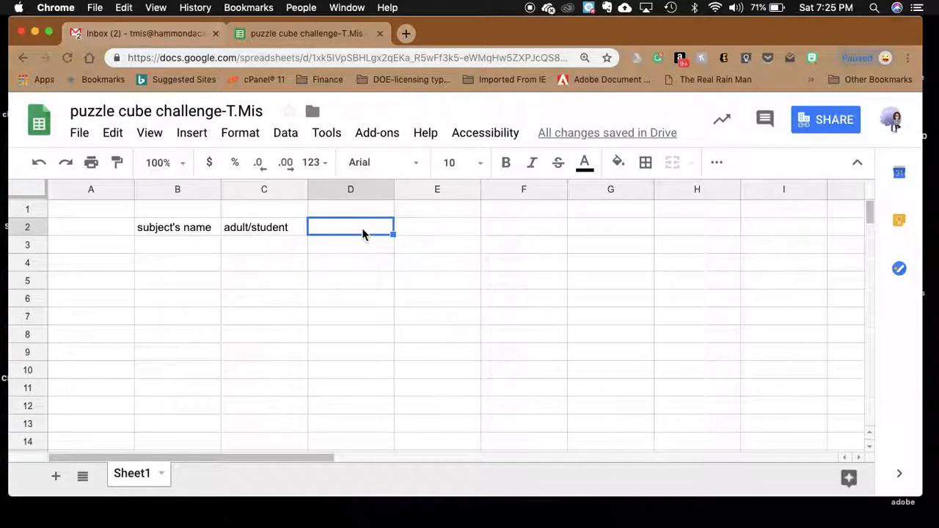
{"action": "type", "text": "trial 1"}
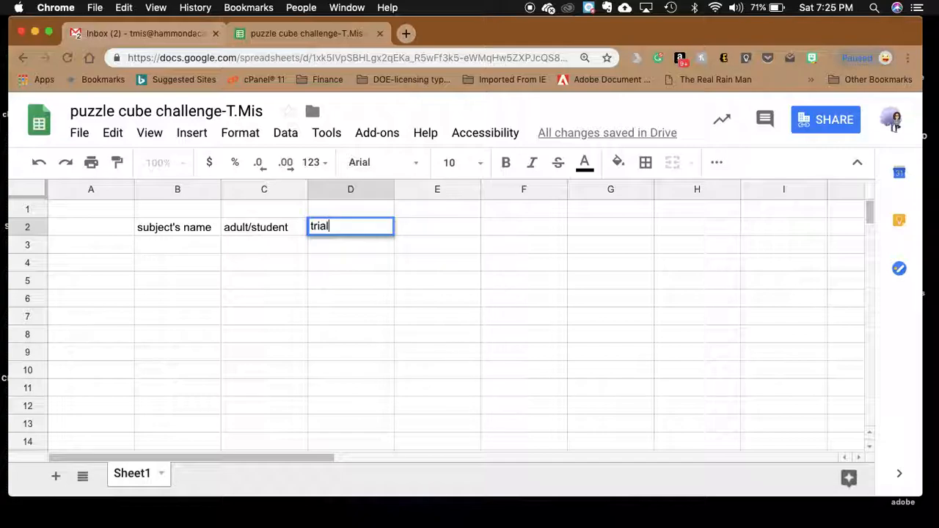
{"action": "left_click", "coordinate": [432, 229]}
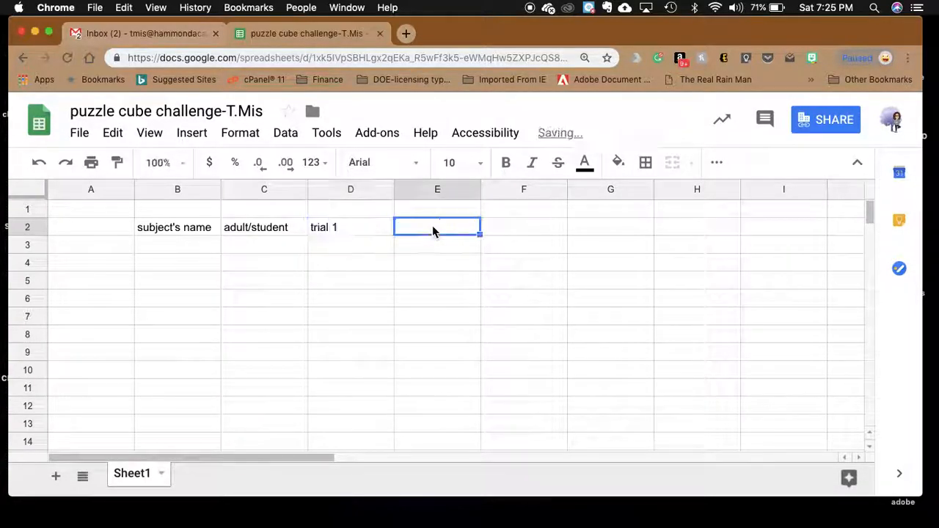
{"action": "type", "text": "trial 2"}
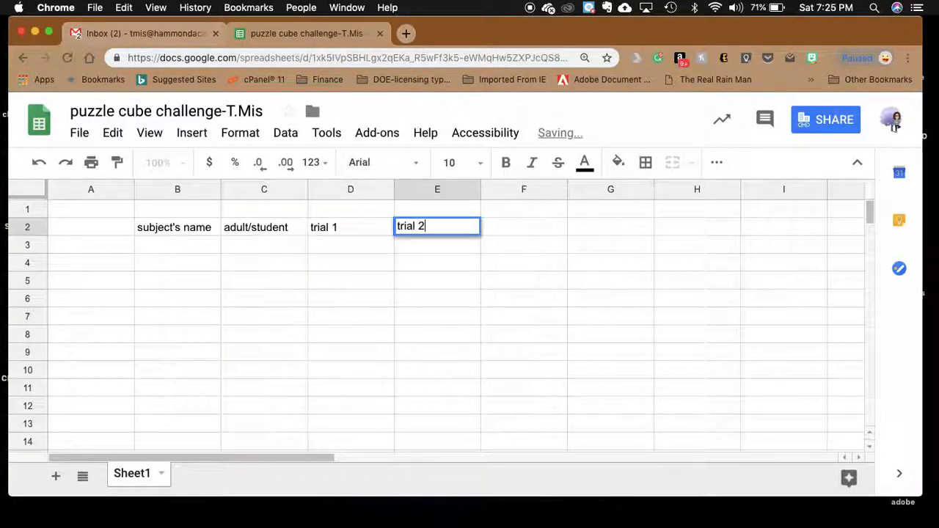
{"action": "left_click", "coordinate": [504, 230]}
{"action": "type", "text": "trial 3"}
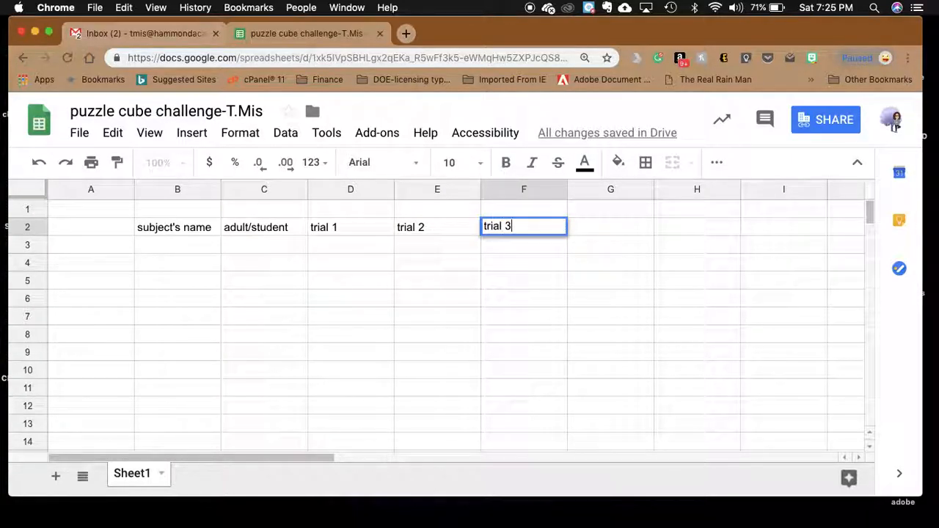
Enter the column header "Subject's average" in cell G2, correcting the misspelling of "average".
{"action": "left_click", "coordinate": [591, 230]}
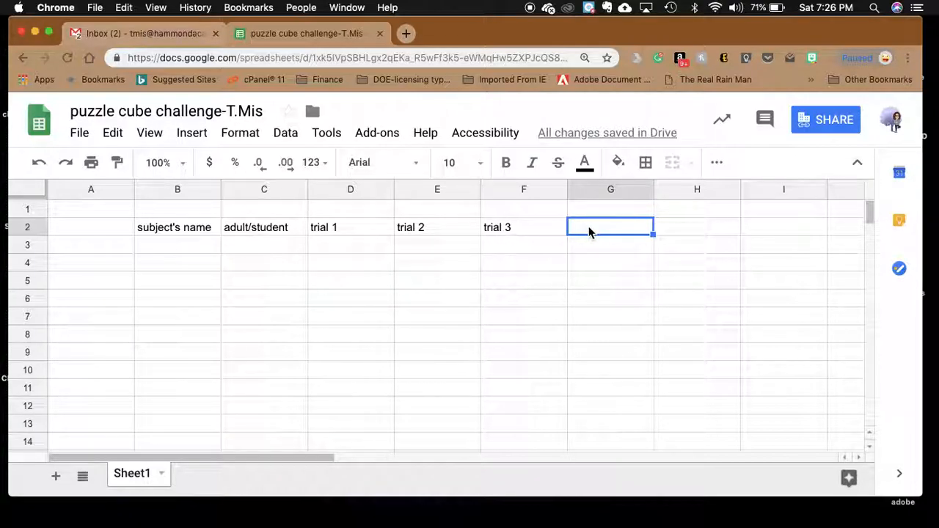
{"action": "type", "text": "St"}
{"action": "type", "text": "u"}
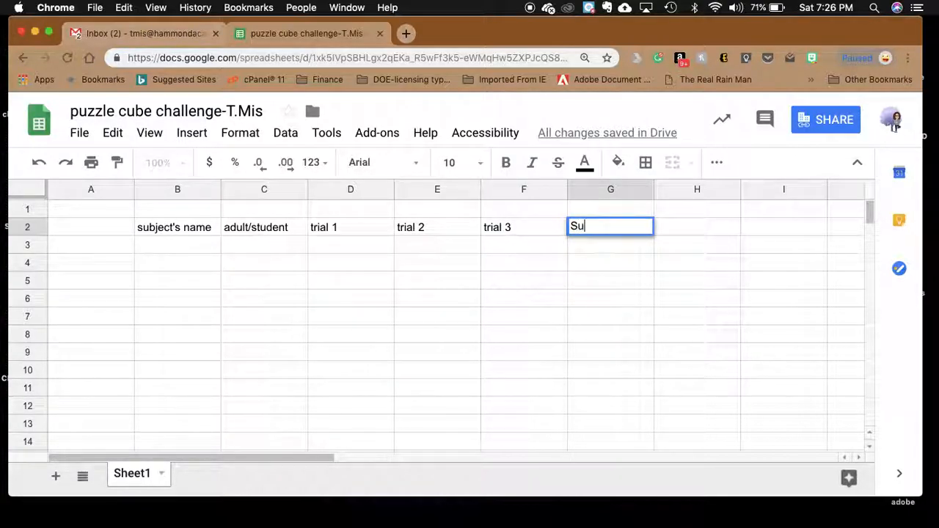
{"action": "type", "text": "bject's avearge"}
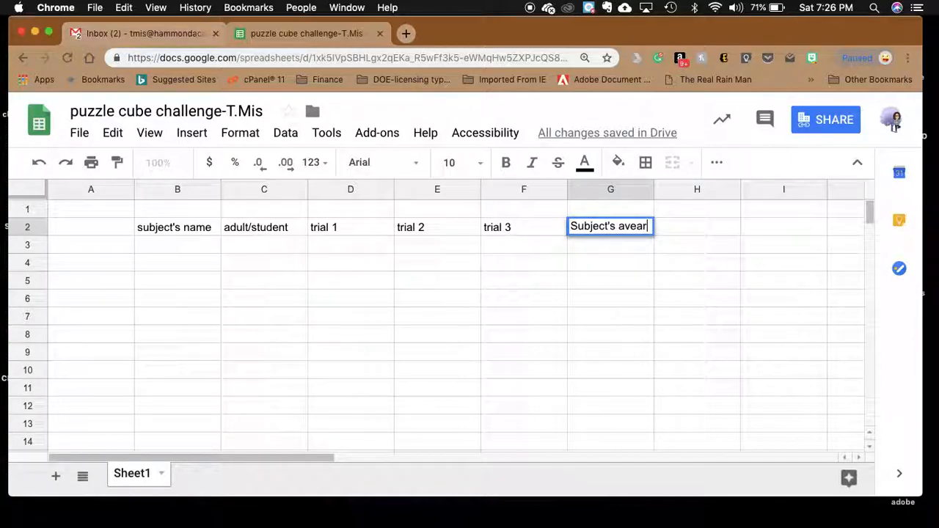
{"action": "key", "text": "BackSpace"}
{"action": "key", "text": "BackSpace"}
{"action": "key", "text": "BackSpace"}
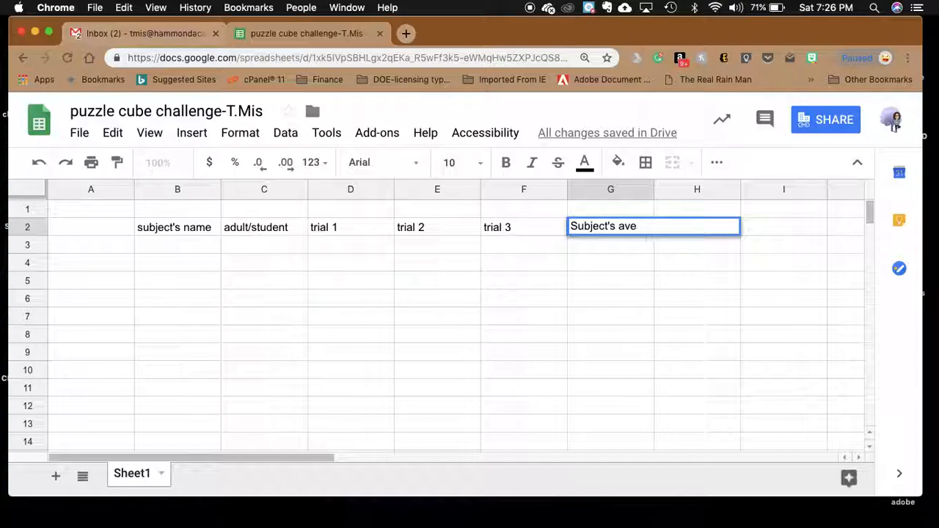
{"action": "type", "text": "rage"}
{"action": "left_click", "coordinate": [593, 268]}
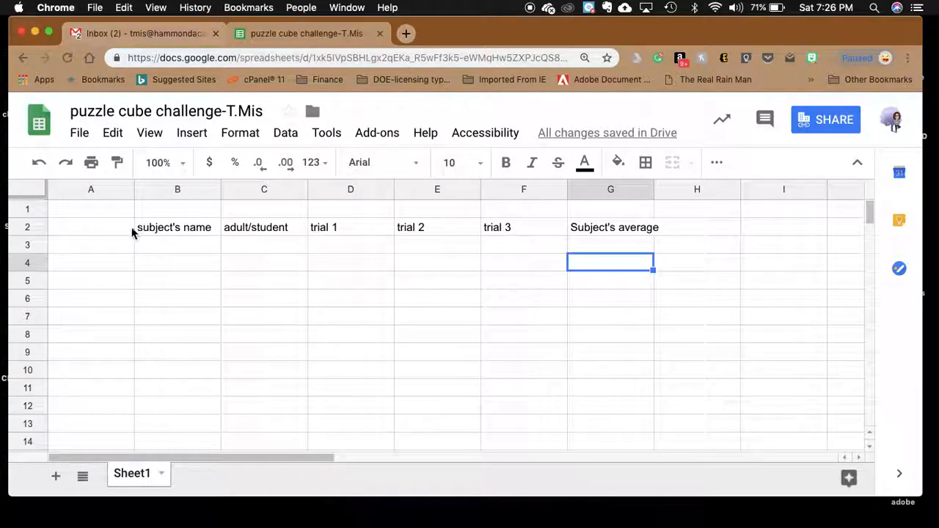
Enter "#" in cell A2 as the header of the numbering column.
{"action": "left_click", "coordinate": [105, 230]}
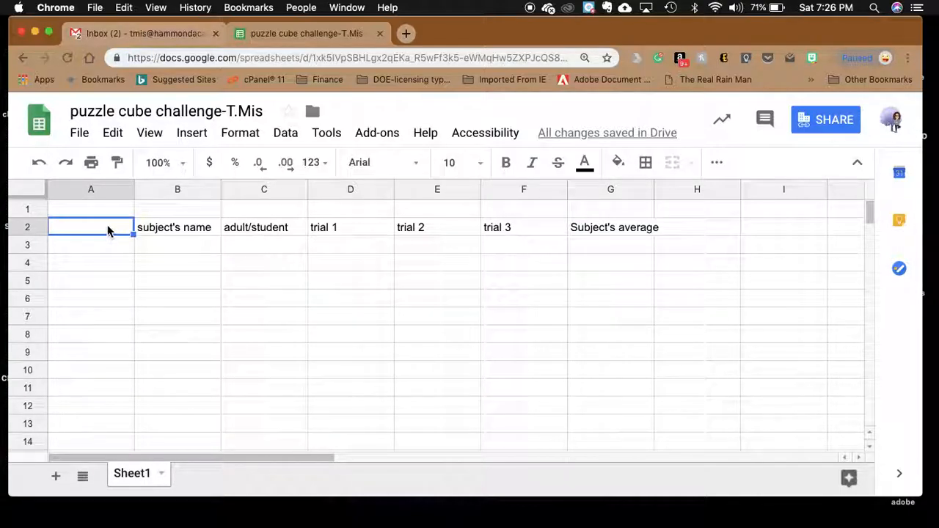
{"action": "type", "text": "#"}
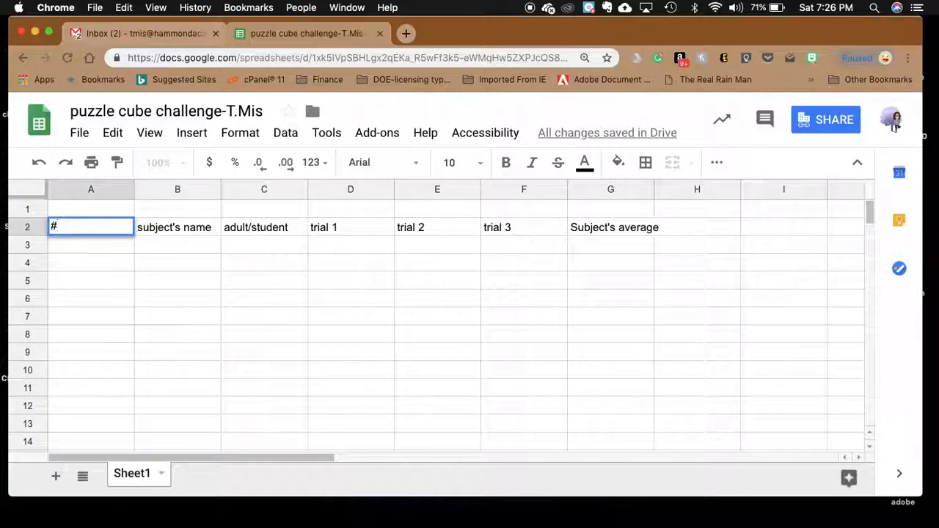
{"action": "left_click", "coordinate": [109, 251]}
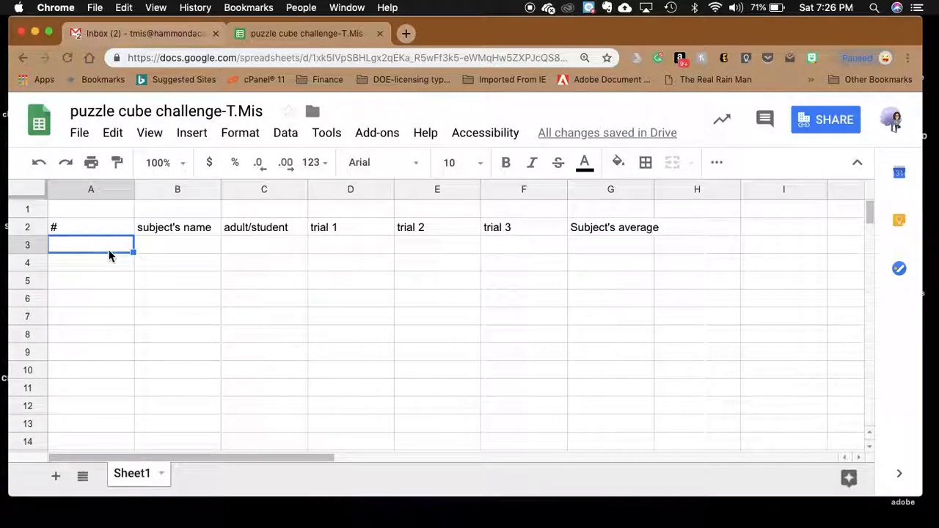
Number the subject rows from 1 to 15 in cells A3 to A17.
{"action": "type", "text": "1"}
{"action": "key", "text": "Return"}
{"action": "type", "text": "2"}
{"action": "key", "text": "Return"}
{"action": "type", "text": "3"}
{"action": "key", "text": "Return"}
{"action": "type", "text": "4"}
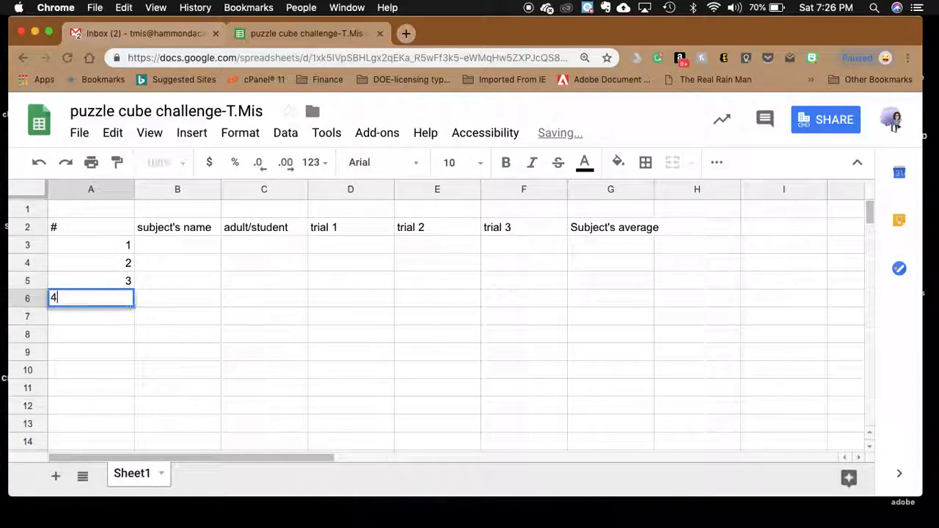
{"action": "key", "text": "Return"}
{"action": "type", "text": "5"}
{"action": "key", "text": "Return"}
{"action": "type", "text": "6"}
{"action": "key", "text": "Return"}
{"action": "type", "text": "7"}
{"action": "key", "text": "Return"}
{"action": "type", "text": "8"}
{"action": "key", "text": "Return"}
{"action": "type", "text": "9"}
{"action": "key", "text": "Return"}
{"action": "type", "text": "10"}
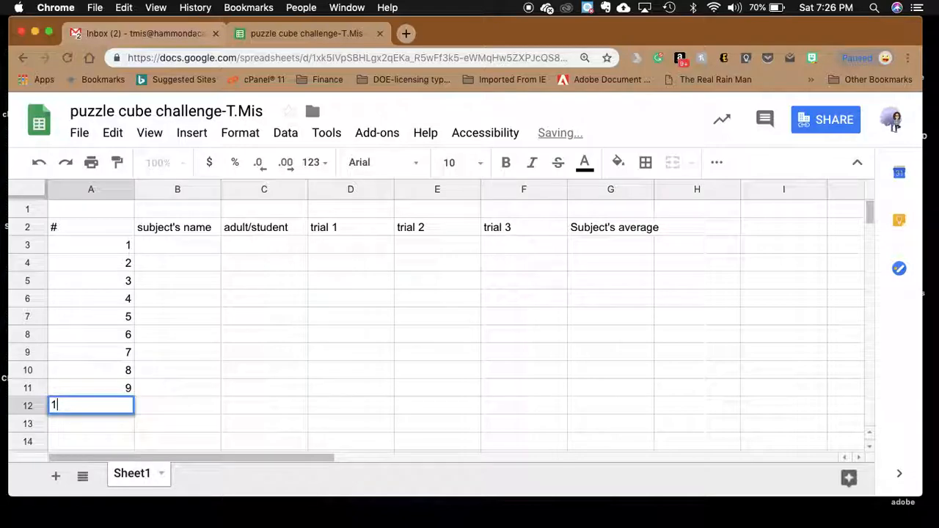
{"action": "key", "text": "Return"}
{"action": "type", "text": "11"}
{"action": "key", "text": "Return"}
{"action": "type", "text": "12"}
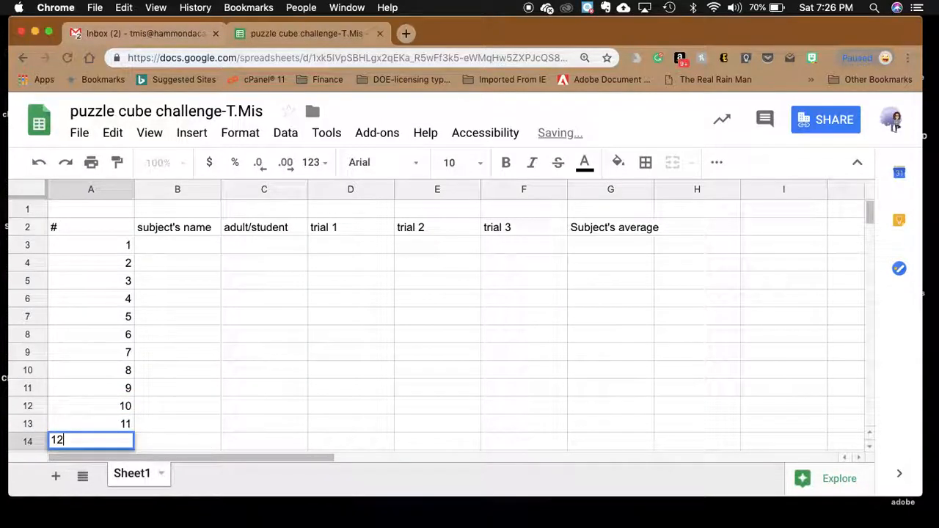
{"action": "key", "text": "Return"}
{"action": "type", "text": "13"}
{"action": "key", "text": "Return"}
{"action": "type", "text": "14"}
{"action": "key", "text": "Return"}
{"action": "type", "text": "15"}
{"action": "key", "text": "Return"}
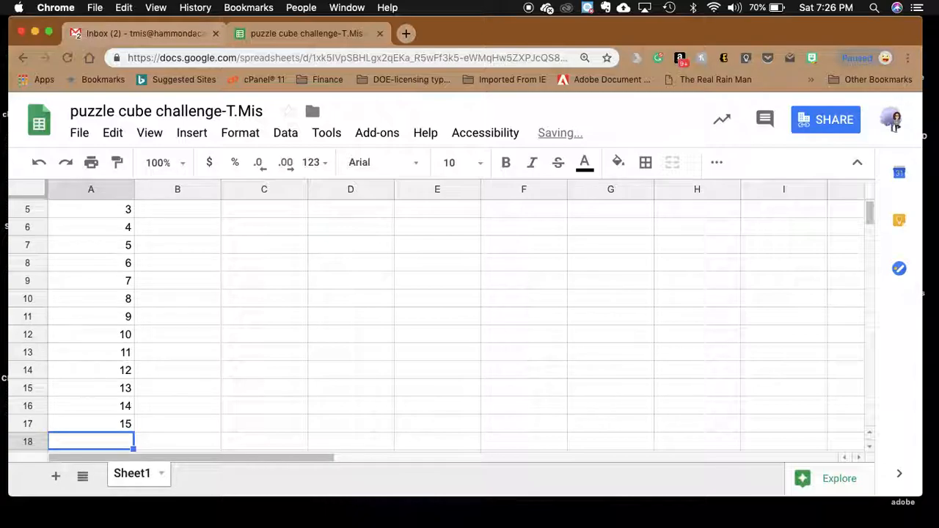
Enter the heading "Puzzzle solving times hr:min:sec" in cell D1 above the trial columns.
{"action": "scroll", "coordinate": [136, 226], "scroll_direction": "up", "scroll_amount": 3}
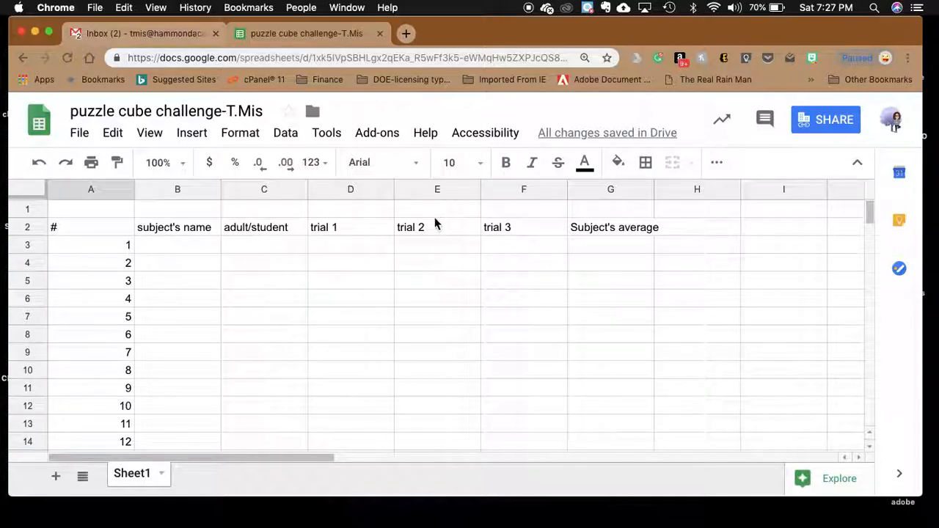
{"action": "left_click", "coordinate": [355, 211]}
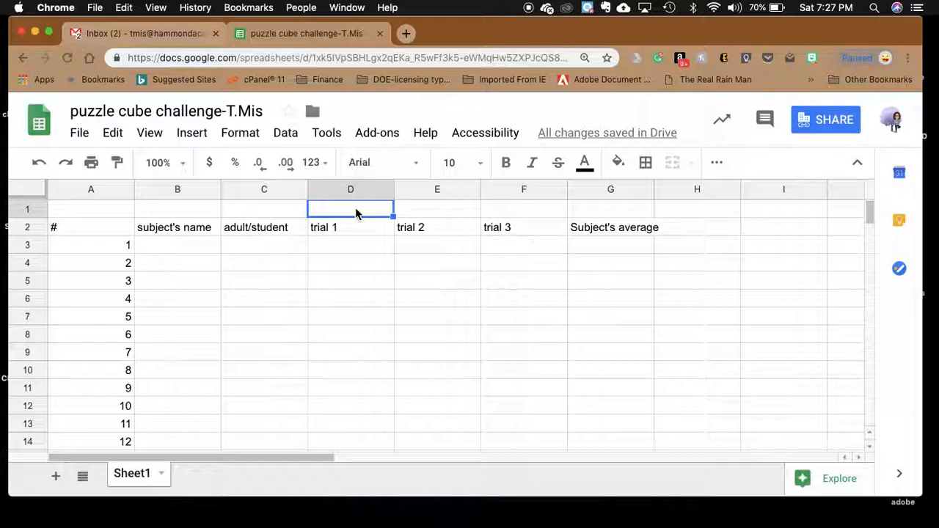
{"action": "type", "text": "Puzzle "}
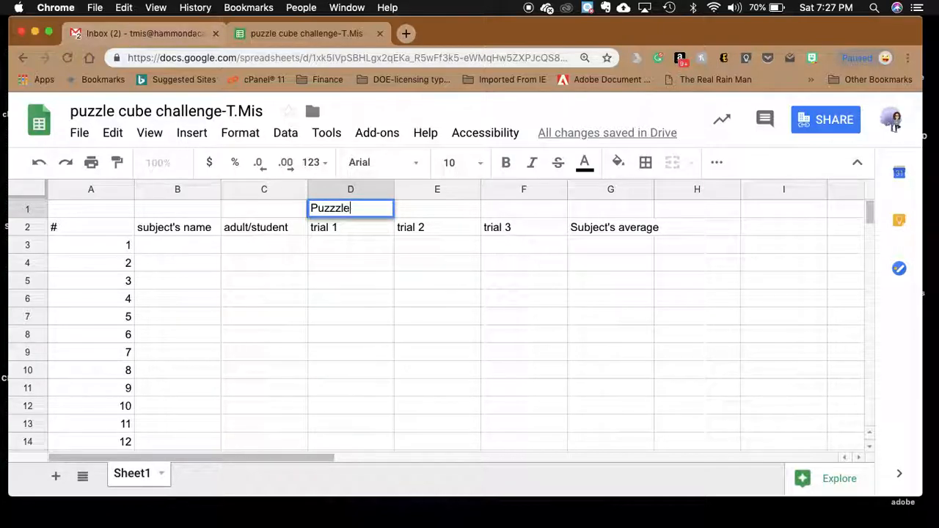
{"action": "type", "text": "solving tiemes"}
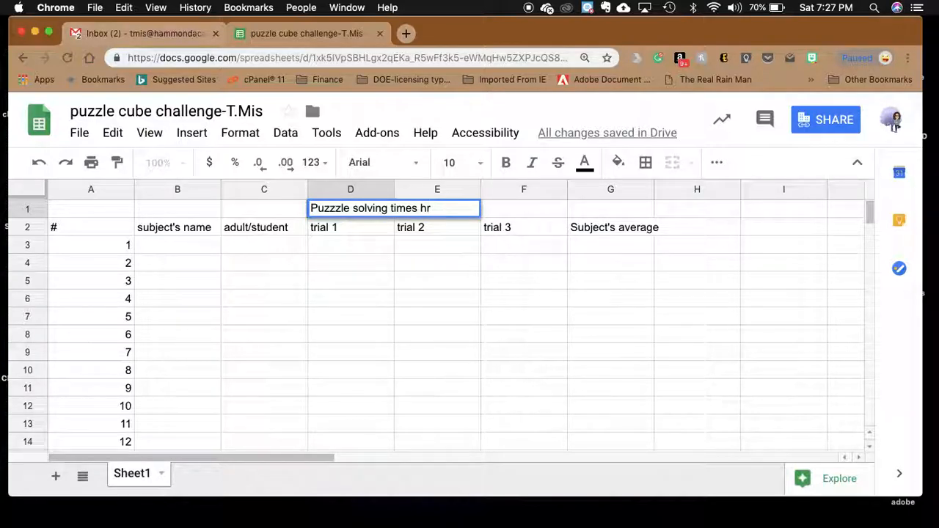
{"action": "type", "text": "hr:mi"}
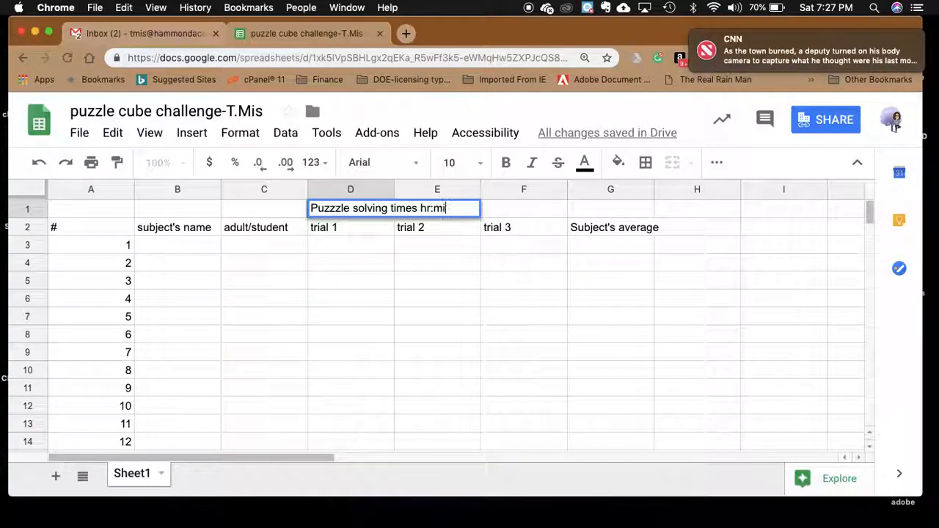
{"action": "type", "text": "n:sec"}
{"action": "left_click", "coordinate": [500, 212]}
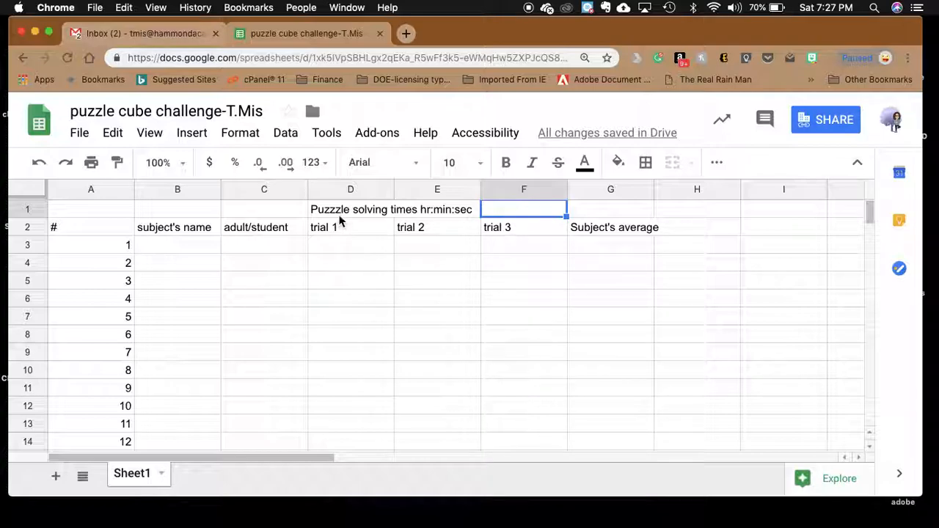
{"action": "left_click", "coordinate": [433, 282]}
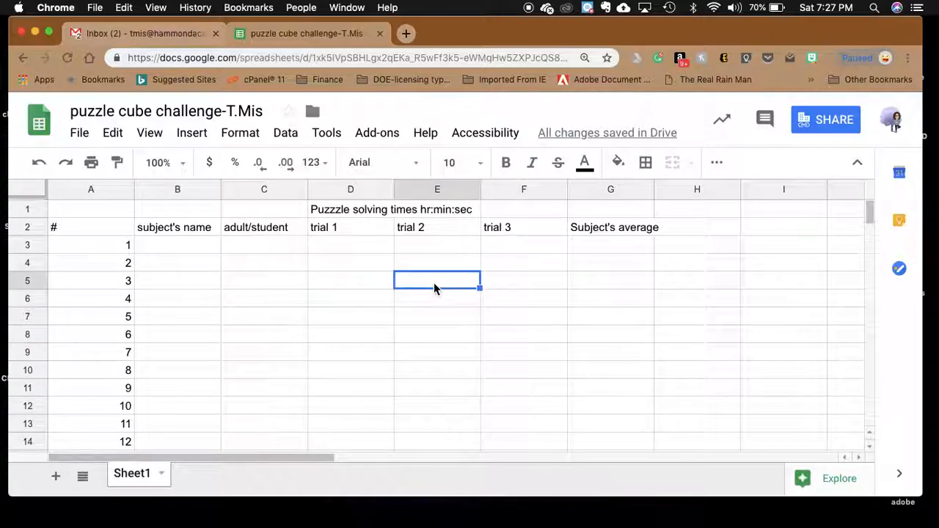
Correct the first word of the heading in cell D1 to "Puzzle".
{"action": "left_click", "coordinate": [336, 214]}
{"action": "double_click", "coordinate": [336, 212]}
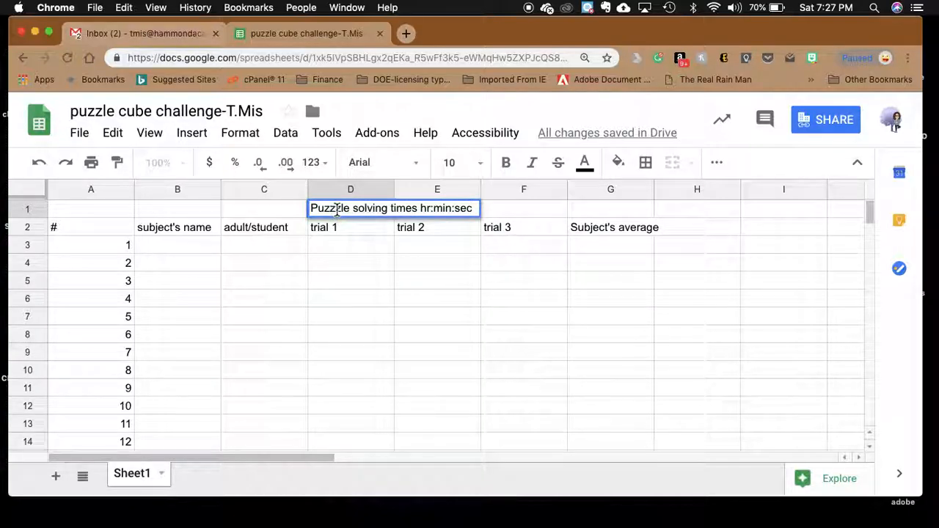
{"action": "left_click", "coordinate": [367, 270]}
Merge cells D1 to G1 horizontally so the solving times heading spans the trial and average columns.
{"action": "left_click", "coordinate": [337, 211]}
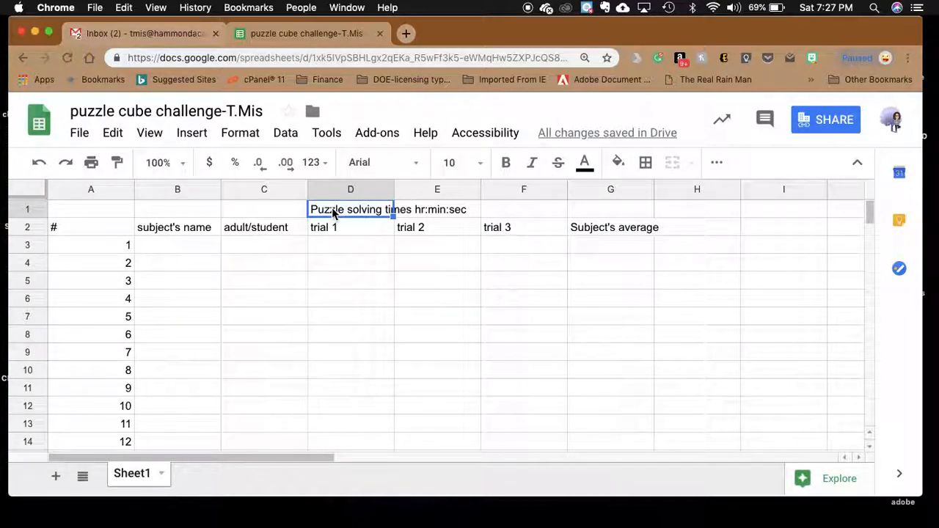
{"action": "left_click_drag", "start_coordinate": [334, 212], "coordinate": [499, 215]}
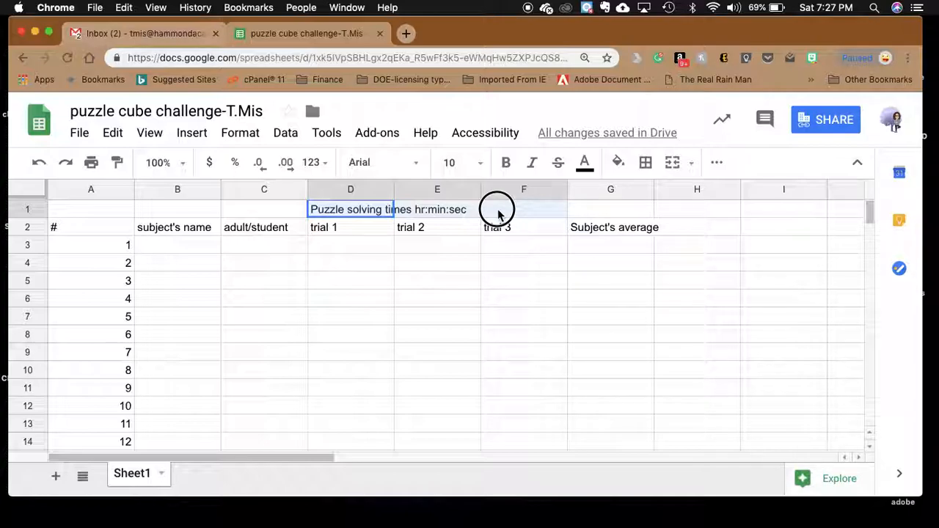
{"action": "left_click_drag", "start_coordinate": [518, 213], "coordinate": [579, 213]}
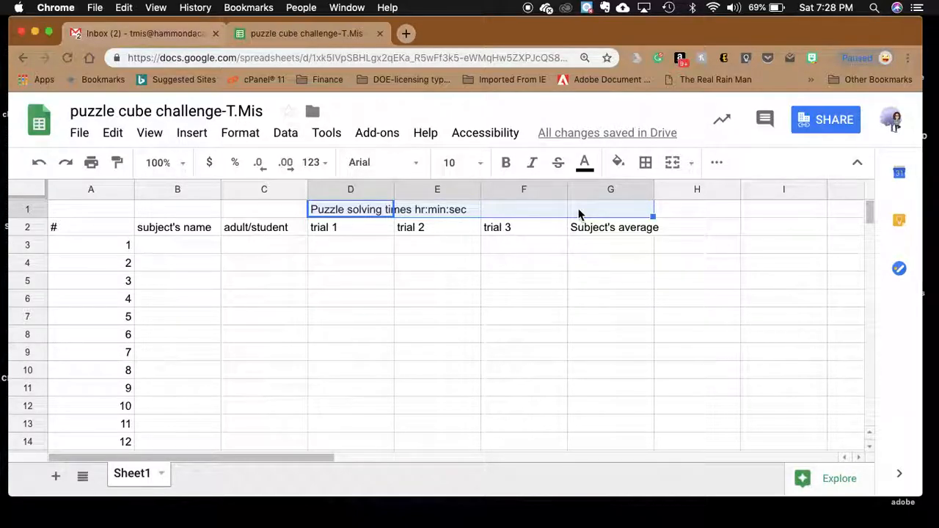
{"action": "left_click", "coordinate": [692, 169]}
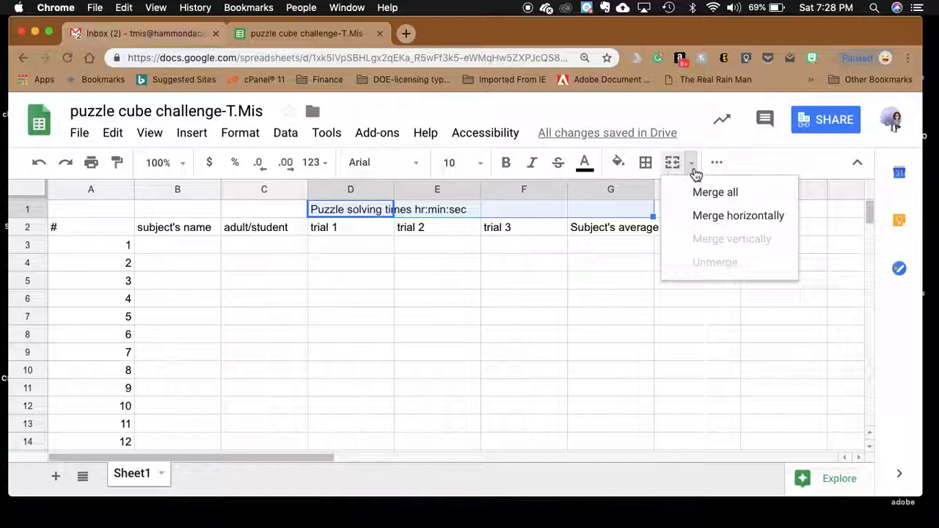
{"action": "left_click", "coordinate": [717, 218]}
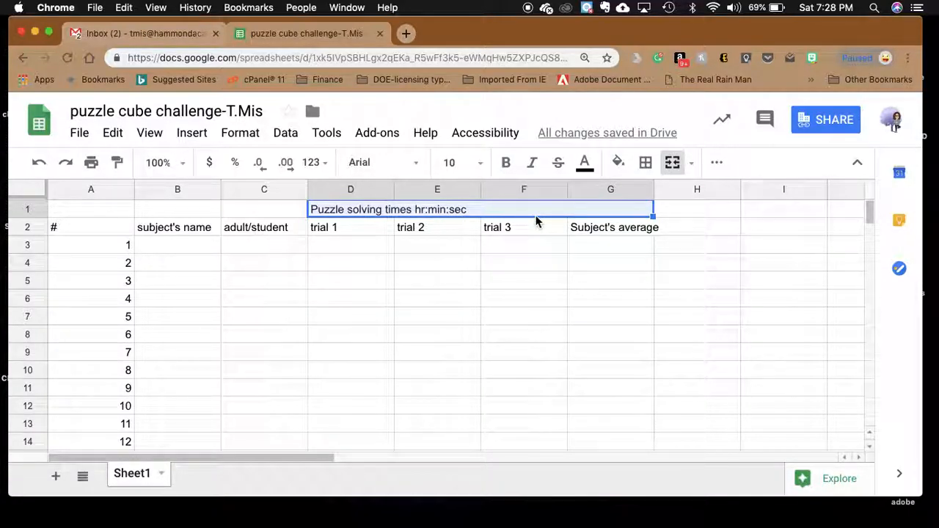
{"action": "left_click", "coordinate": [531, 269]}
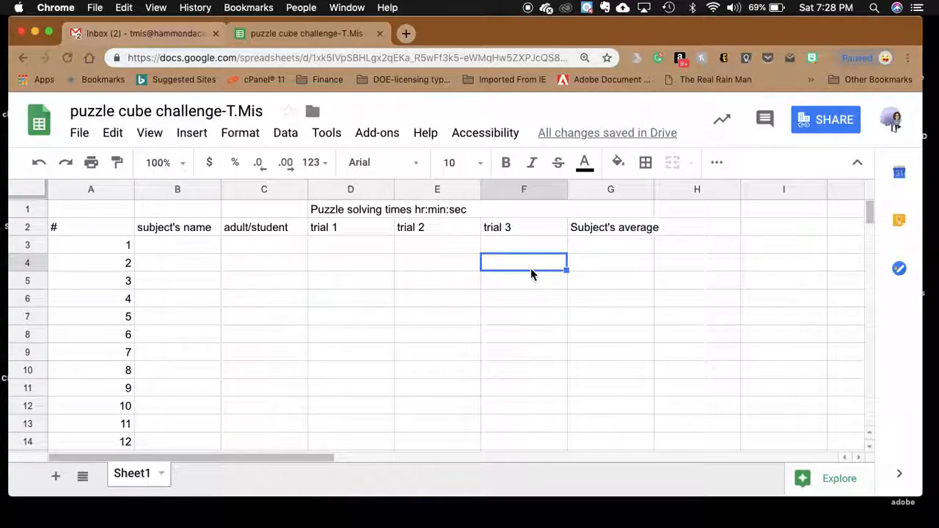
Center the contents of cells A1 to G23 horizontally.
{"action": "left_click", "coordinate": [82, 211]}
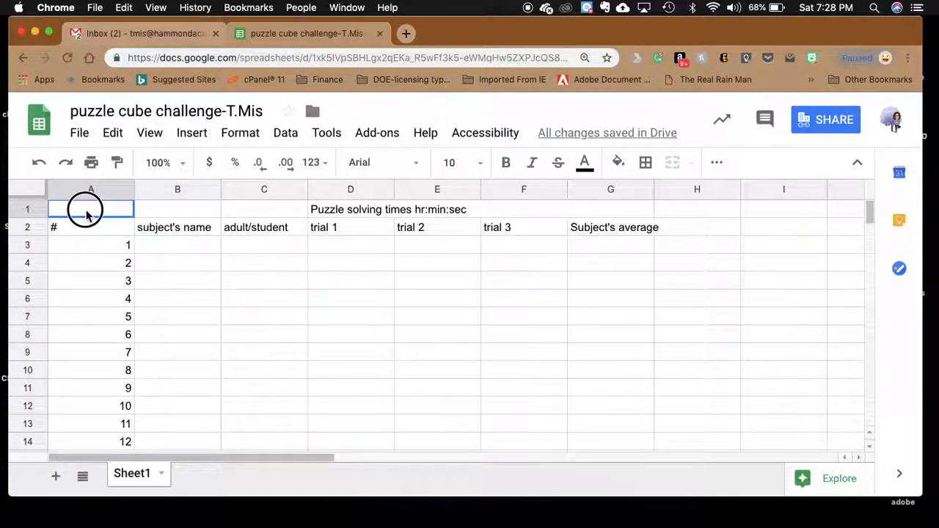
{"action": "left_click", "coordinate": [87, 214]}
{"action": "left_click_drag", "start_coordinate": [102, 221], "coordinate": [377, 422]}
{"action": "scroll", "coordinate": [370, 293], "scroll_direction": "down", "scroll_amount": 3}
{"action": "scroll", "coordinate": [371, 293], "scroll_direction": "down", "scroll_amount": 2}
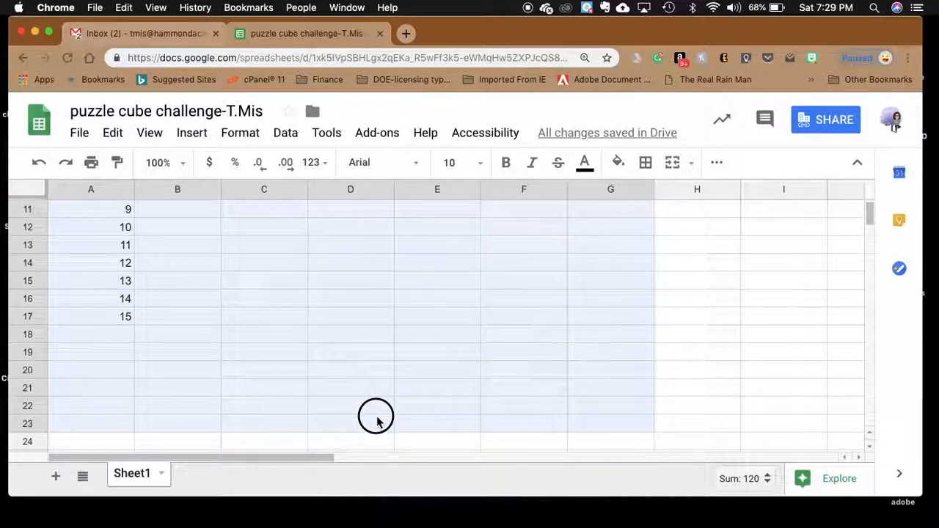
{"action": "left_click_drag", "start_coordinate": [377, 422], "coordinate": [377, 422]}
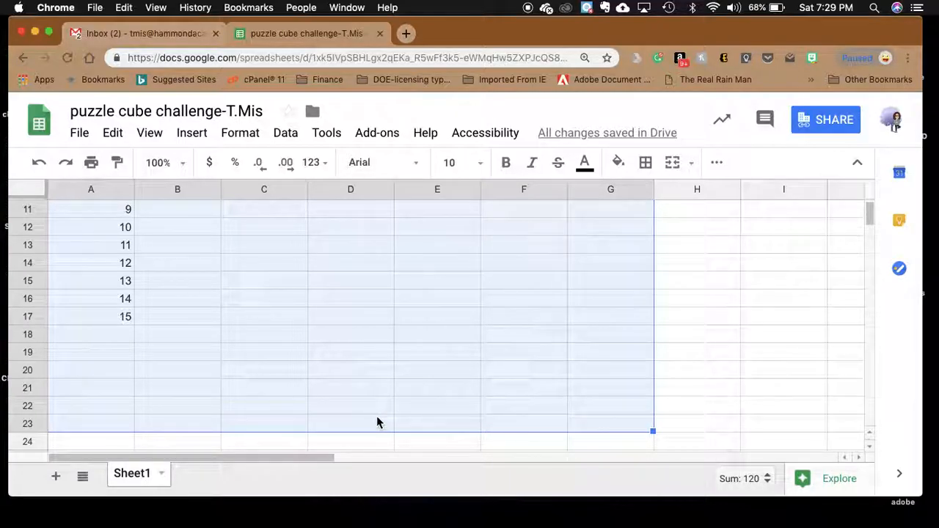
{"action": "left_click", "coordinate": [718, 167]}
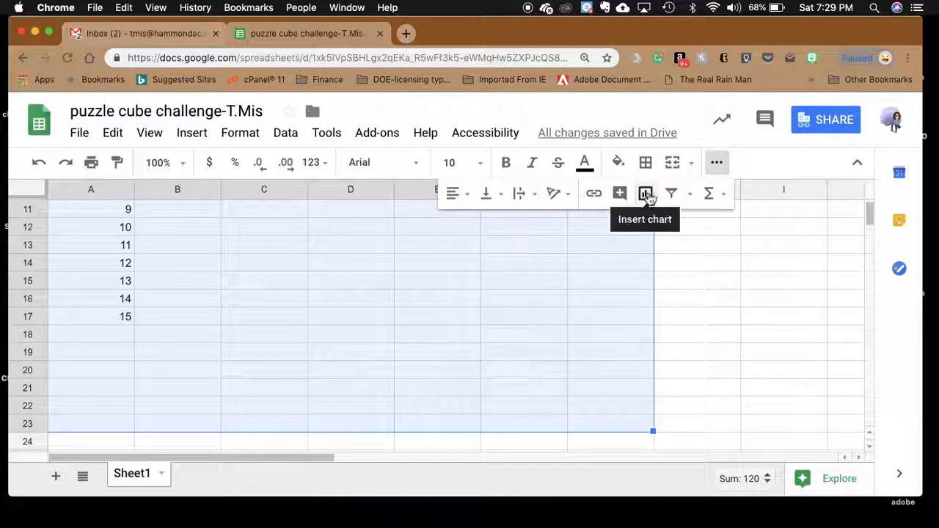
{"action": "left_click", "coordinate": [468, 201]}
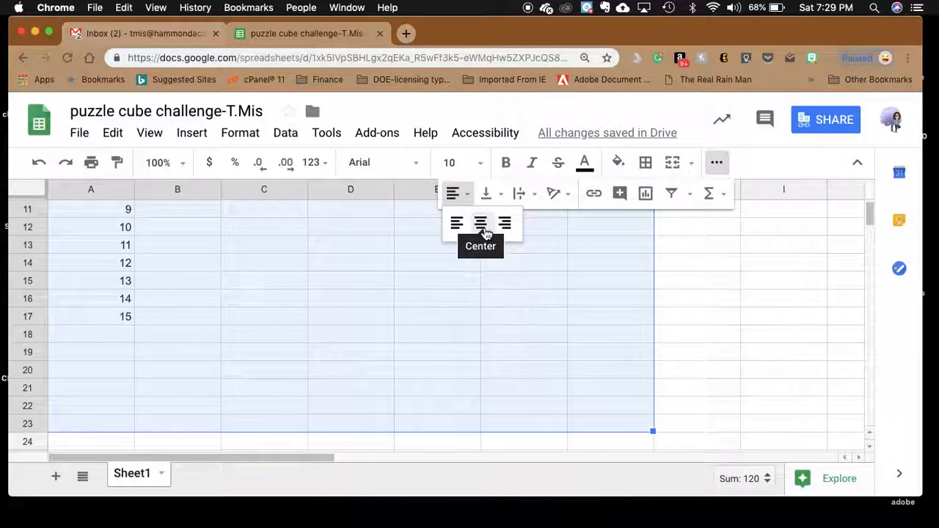
{"action": "left_click", "coordinate": [483, 232]}
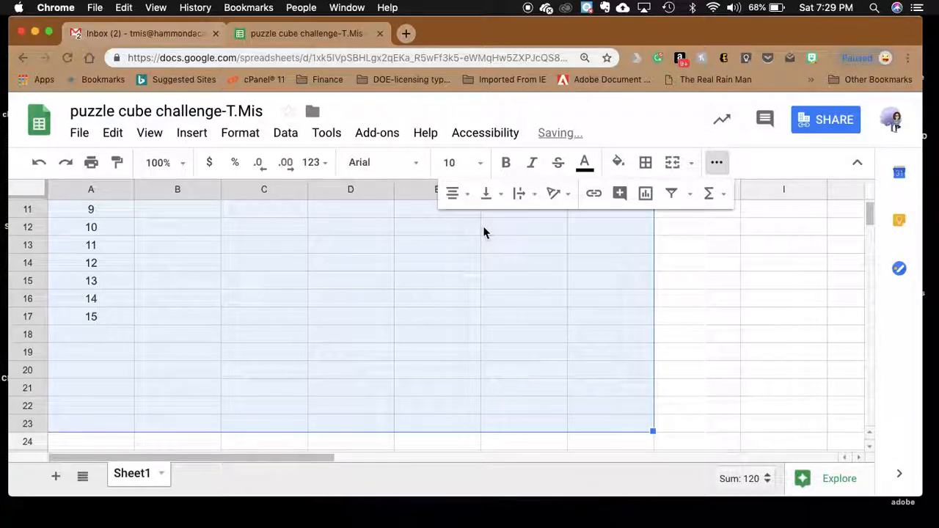
{"action": "left_click", "coordinate": [698, 283]}
{"action": "scroll", "coordinate": [515, 326], "scroll_direction": "up", "scroll_amount": 4}
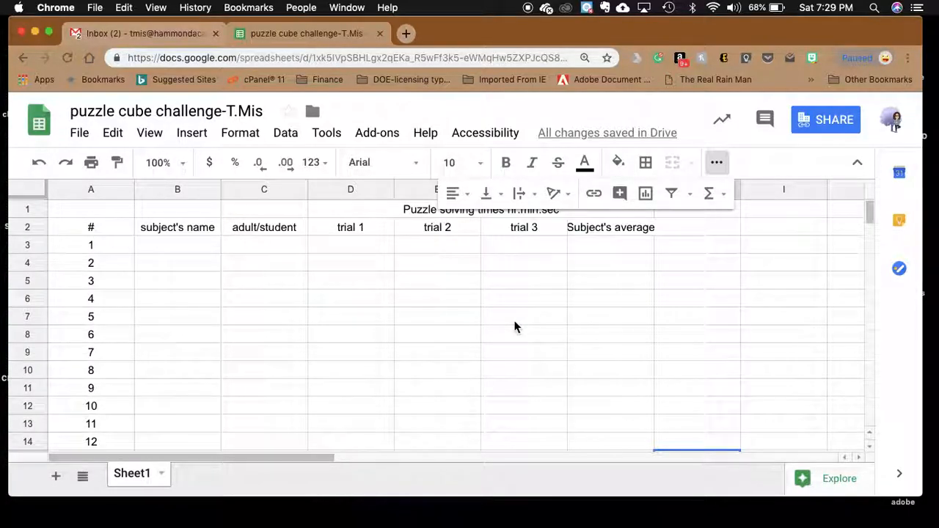
{"action": "left_click", "coordinate": [724, 166]}
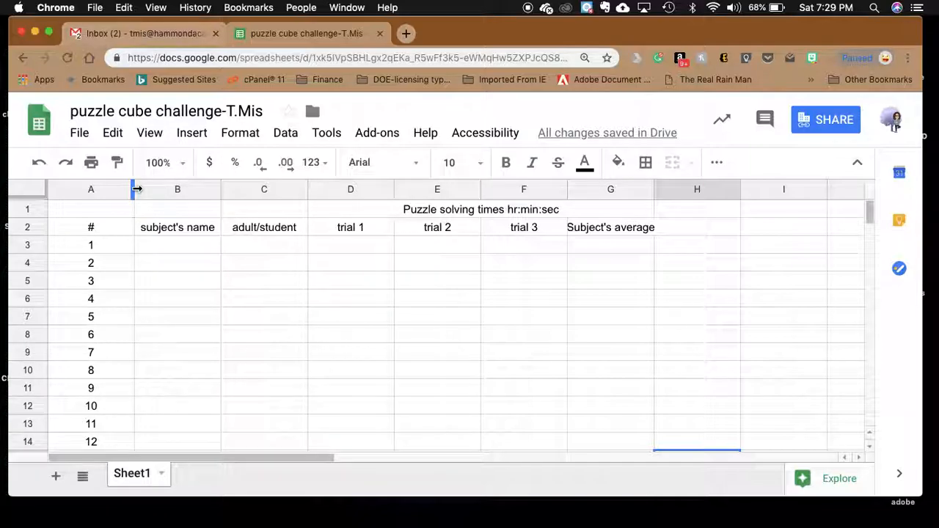
Narrow column A and slightly widen columns B and G to suit their headers.
{"action": "left_click_drag", "start_coordinate": [137, 189], "coordinate": [135, 189]}
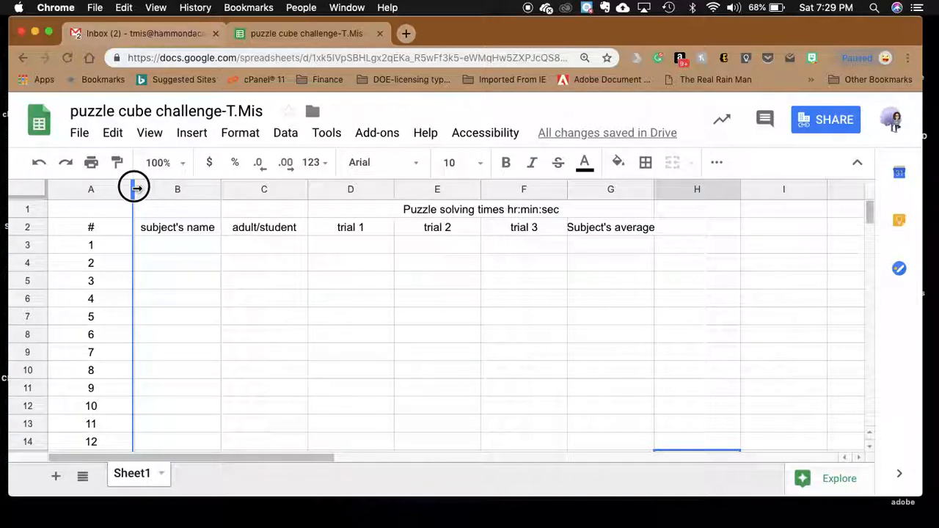
{"action": "left_click_drag", "start_coordinate": [135, 189], "coordinate": [88, 185]}
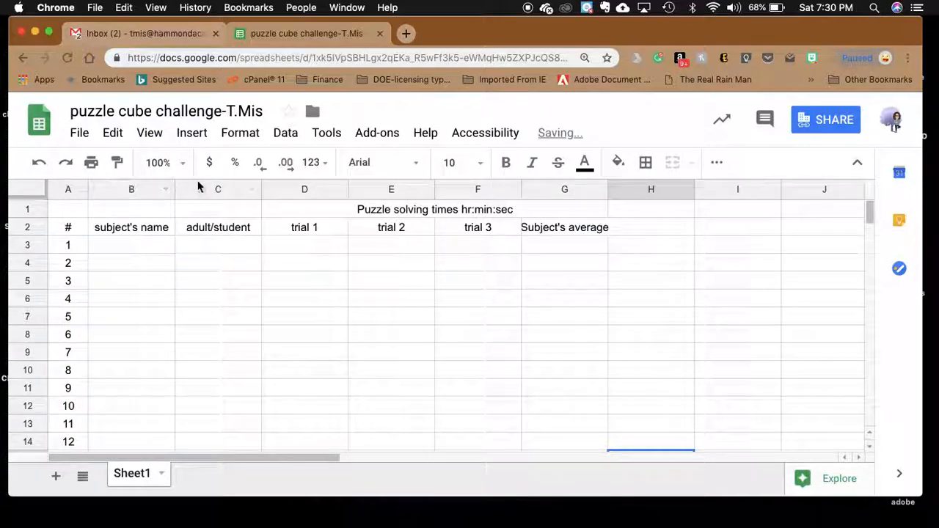
{"action": "left_click_drag", "start_coordinate": [177, 189], "coordinate": [186, 190]}
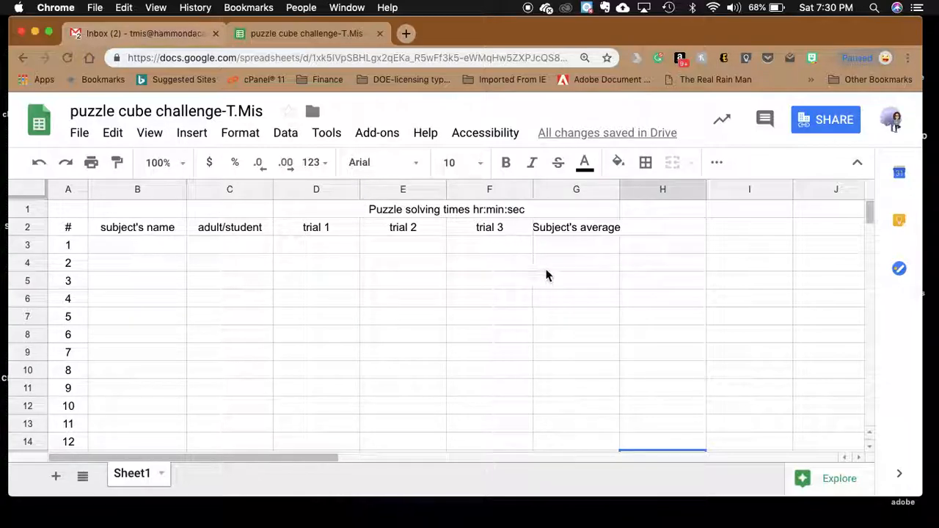
{"action": "left_click_drag", "start_coordinate": [621, 189], "coordinate": [634, 189]}
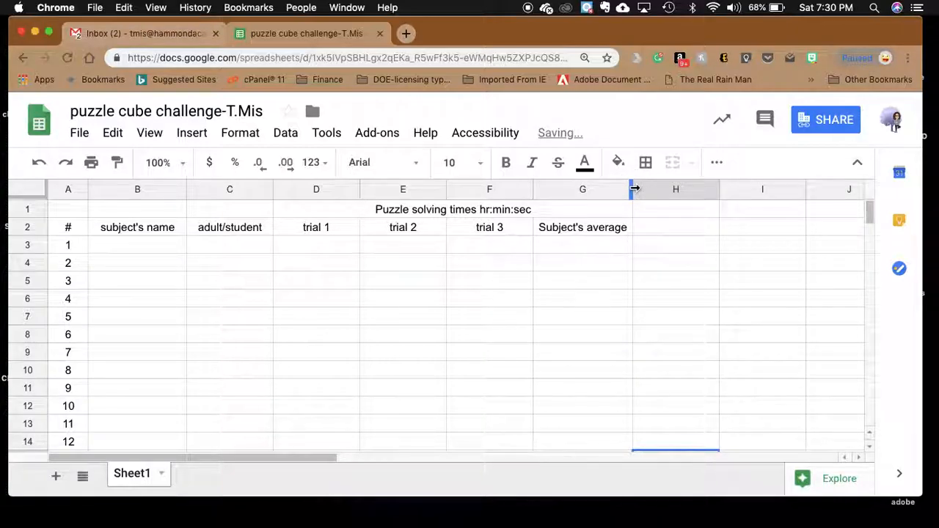
Set the font size of the merged "Puzzle solving times hr:min:sec" heading to 12.
{"action": "left_click", "coordinate": [523, 212]}
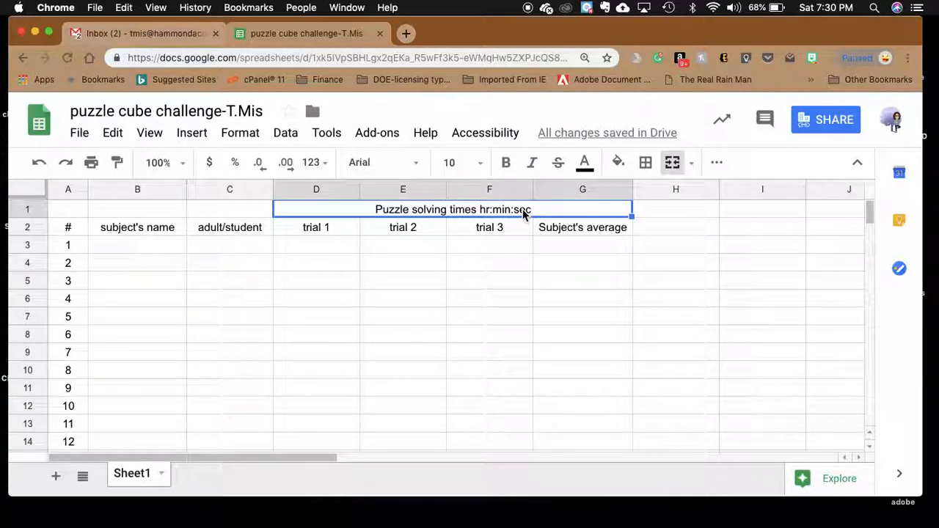
{"action": "left_click", "coordinate": [475, 166]}
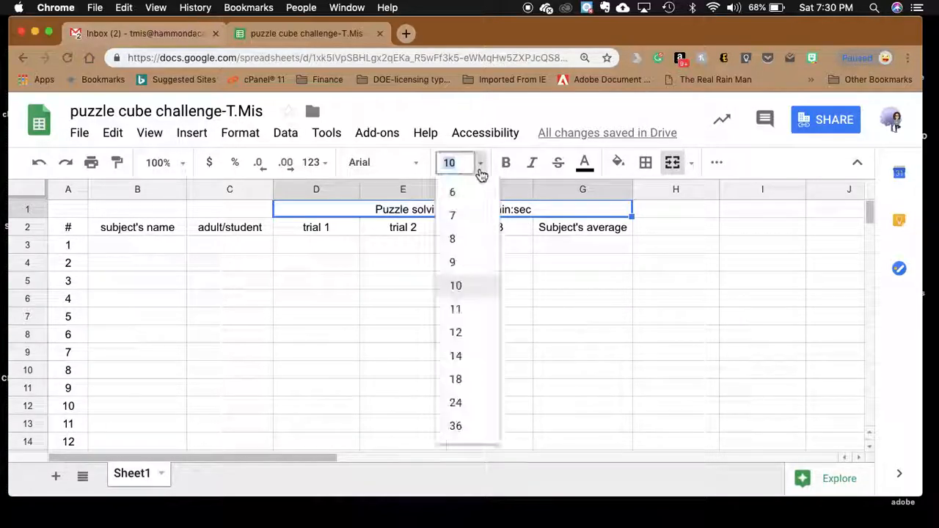
{"action": "left_click", "coordinate": [461, 336]}
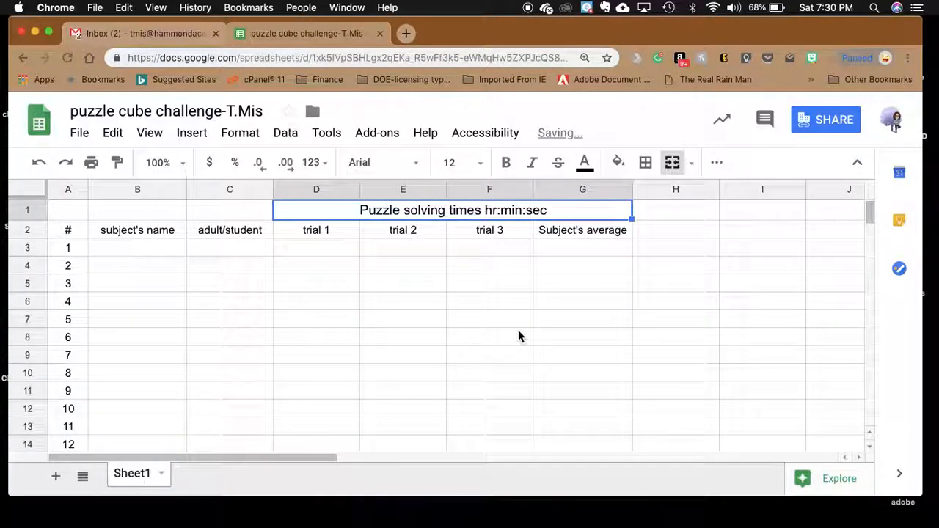
{"action": "left_click", "coordinate": [623, 327]}
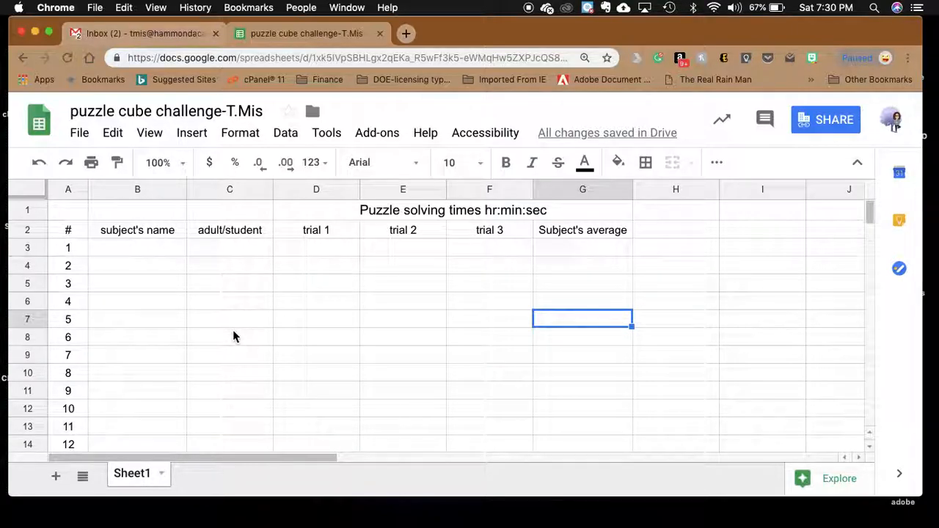
Apply all inner and outer borders to the range A1 to G21.
{"action": "left_click", "coordinate": [63, 213]}
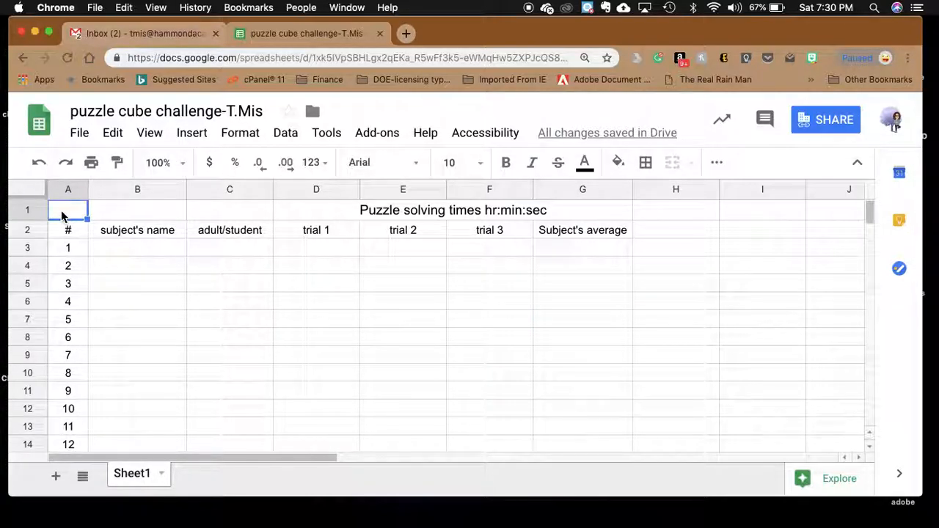
{"action": "left_click", "coordinate": [61, 215]}
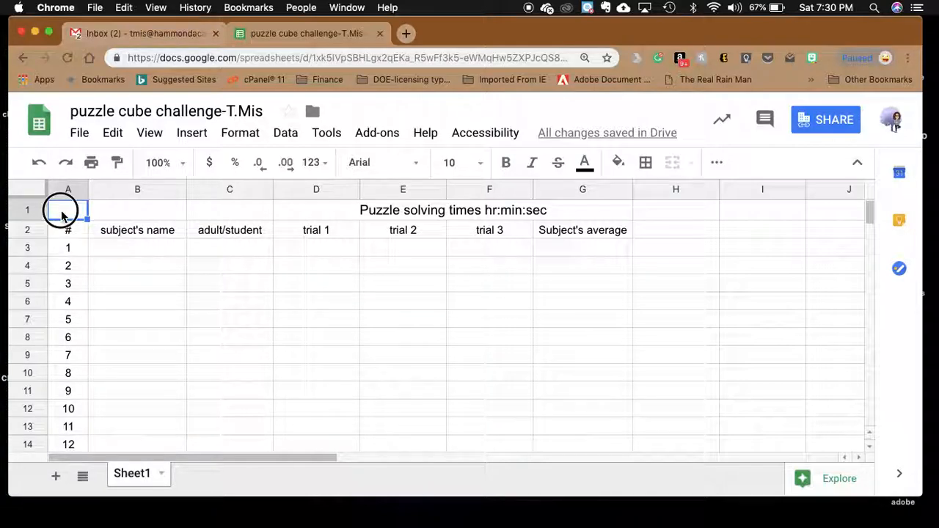
{"action": "left_click_drag", "start_coordinate": [62, 214], "coordinate": [375, 342]}
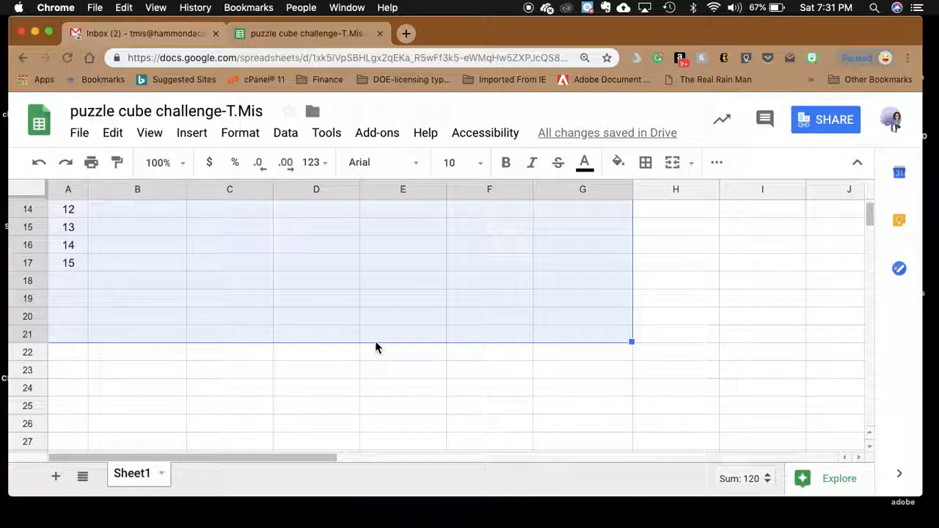
{"action": "left_click", "coordinate": [646, 164]}
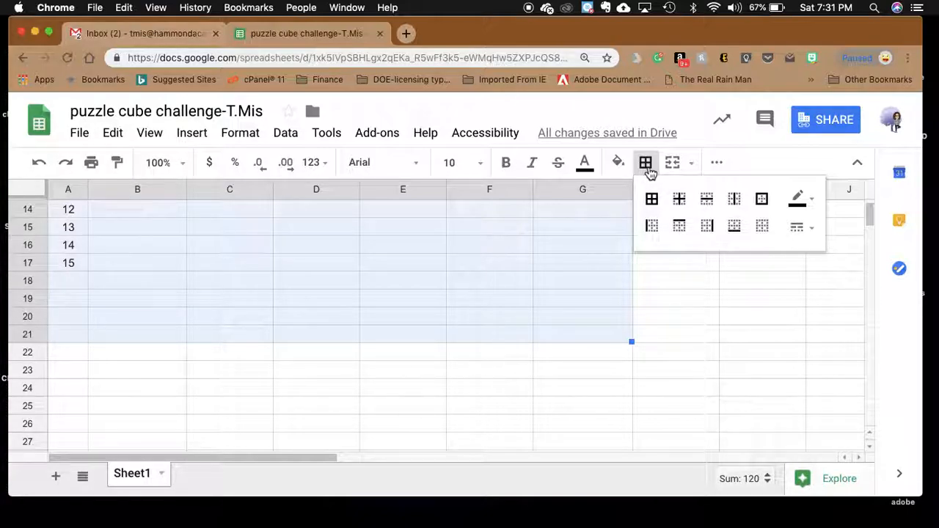
{"action": "left_click", "coordinate": [655, 211]}
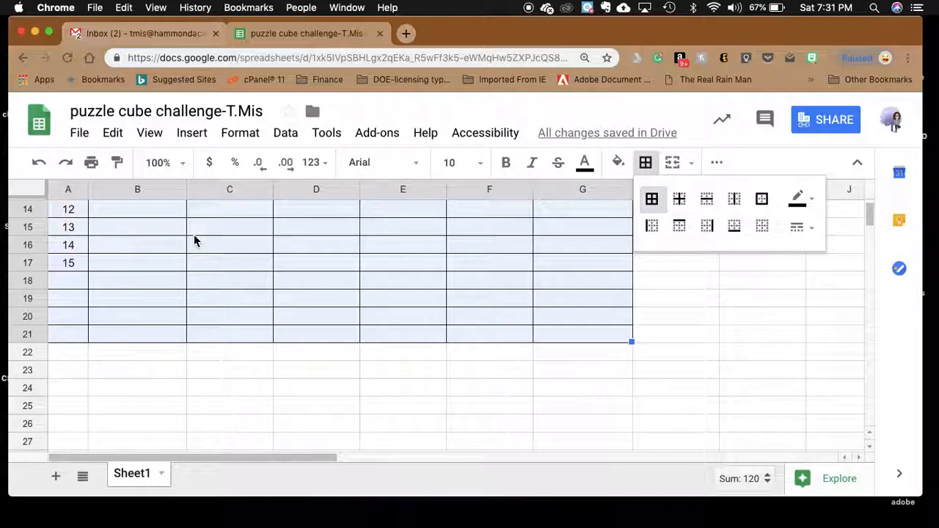
Apply alternating colors to A1:G21 with a header, using the yellow formatting style.
{"action": "left_click", "coordinate": [192, 134]}
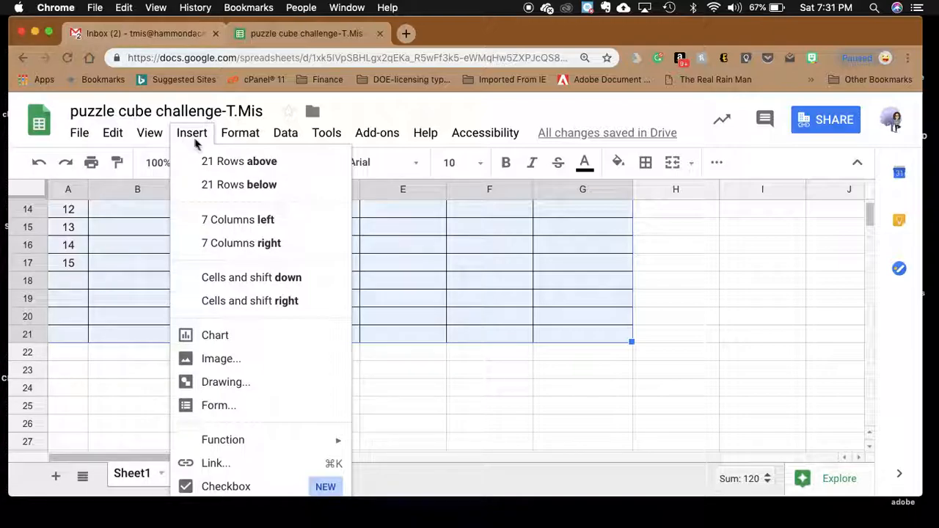
{"action": "mouse_move", "coordinate": [232, 138]}
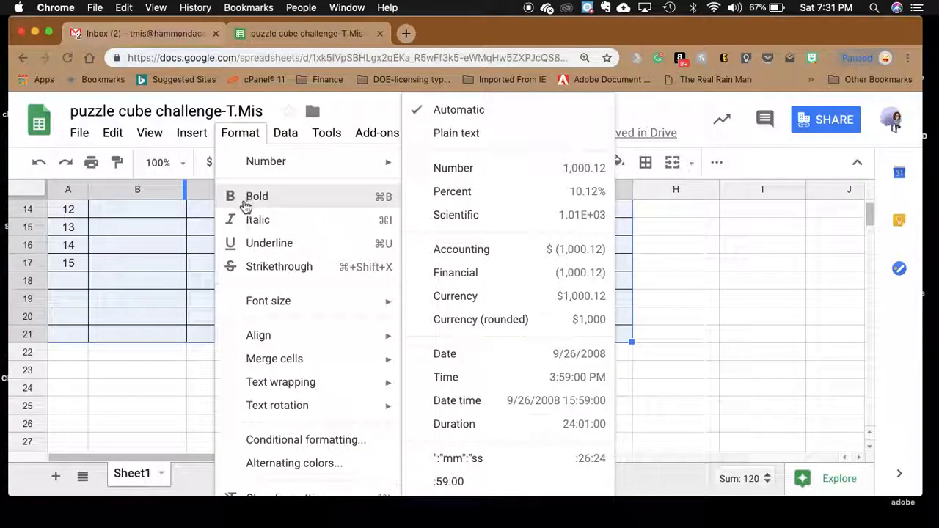
{"action": "mouse_move", "coordinate": [258, 416]}
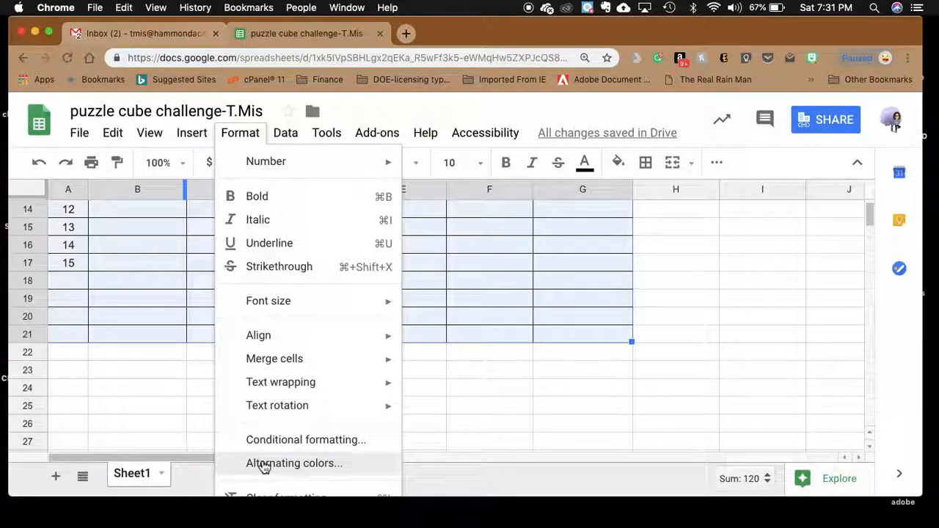
{"action": "left_click", "coordinate": [264, 465]}
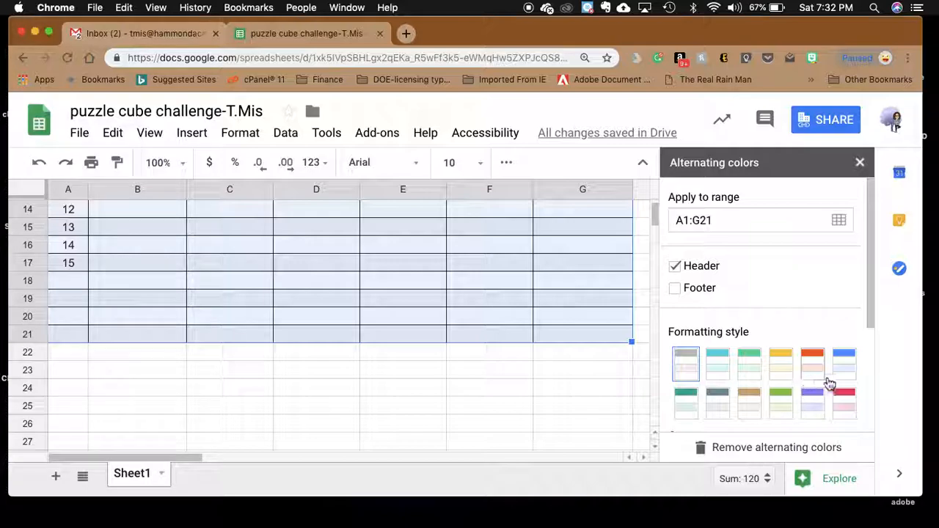
{"action": "left_click", "coordinate": [785, 373]}
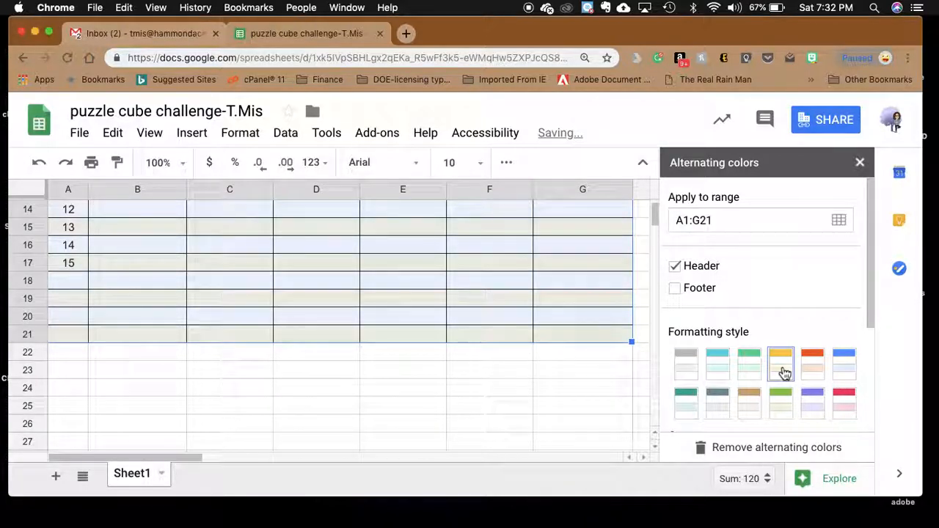
{"action": "left_click", "coordinate": [594, 394]}
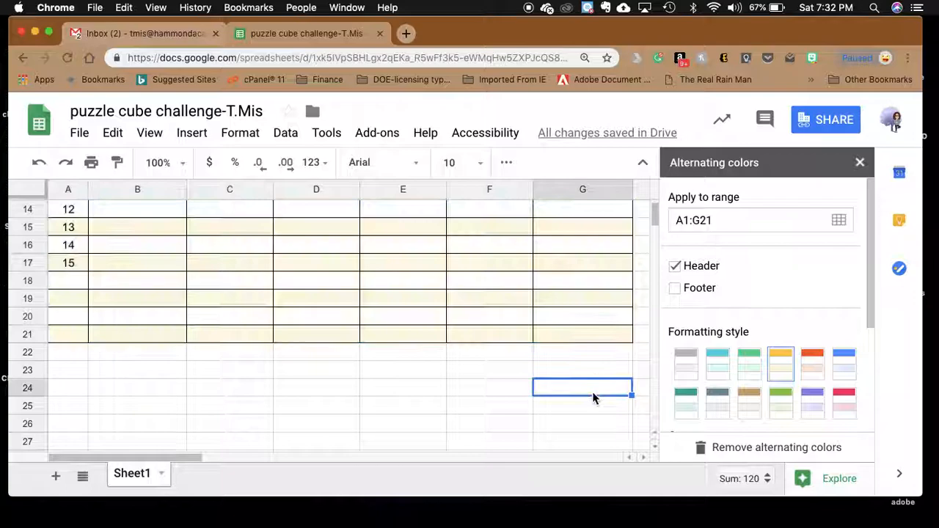
{"action": "left_click", "coordinate": [860, 163]}
{"action": "scroll", "coordinate": [473, 321], "scroll_direction": "up", "scroll_amount": 5}
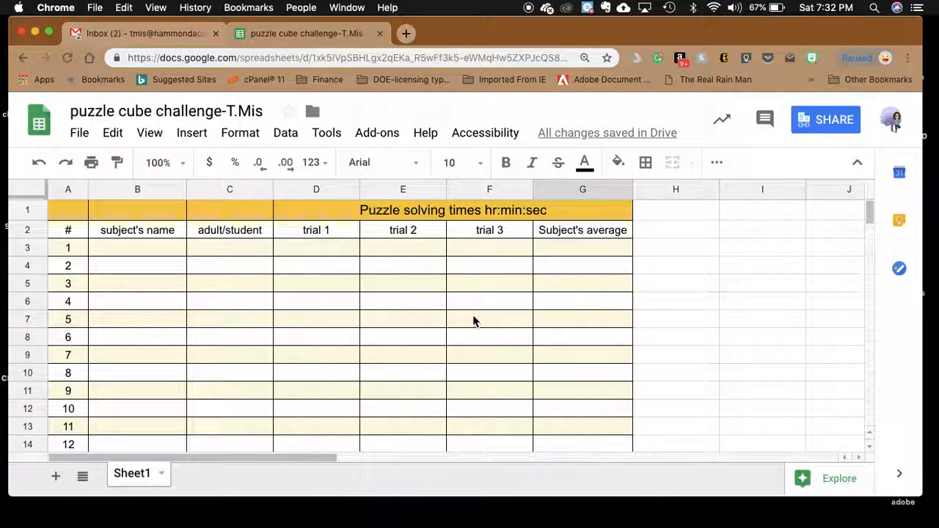
{"action": "left_click", "coordinate": [474, 320]}
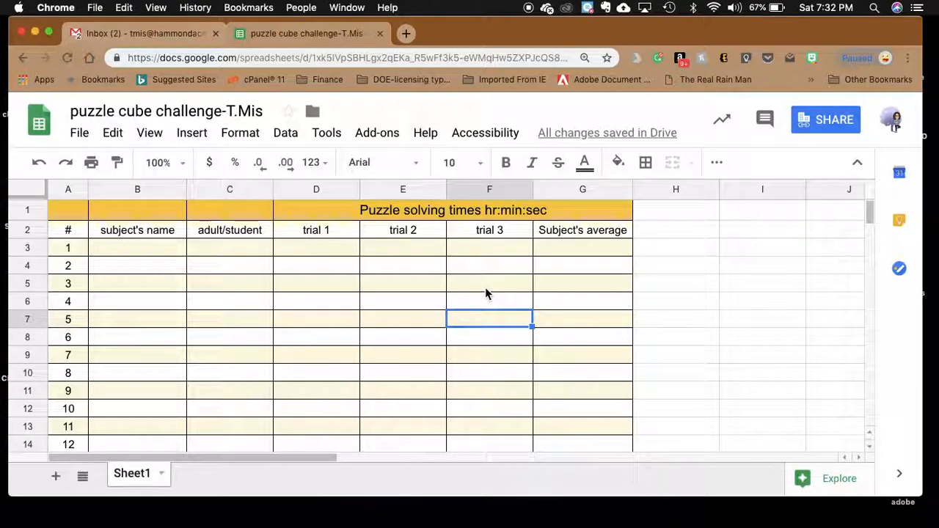
Insert an AVERAGE function of D3:F3 in cell G3 for the first subject's average.
{"action": "scroll", "coordinate": [485, 287], "scroll_direction": "down", "scroll_amount": 2}
{"action": "scroll", "coordinate": [485, 287], "scroll_direction": "up", "scroll_amount": 2}
{"action": "scroll", "coordinate": [486, 292], "scroll_direction": "down", "scroll_amount": 5}
{"action": "scroll", "coordinate": [486, 293], "scroll_direction": "up", "scroll_amount": 4}
{"action": "scroll", "coordinate": [486, 293], "scroll_direction": "up", "scroll_amount": 1}
{"action": "left_click", "coordinate": [315, 252]}
{"action": "left_click_drag", "start_coordinate": [315, 252], "coordinate": [472, 256]}
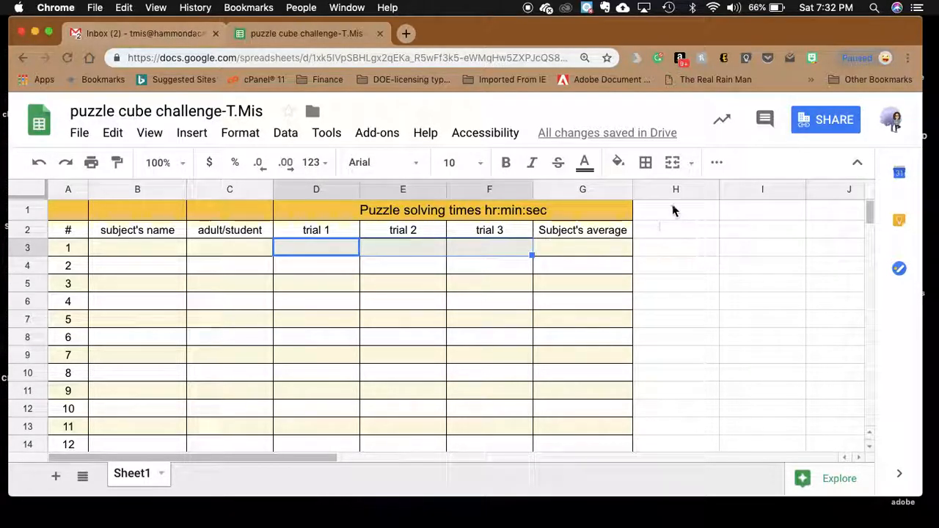
{"action": "left_click", "coordinate": [718, 165]}
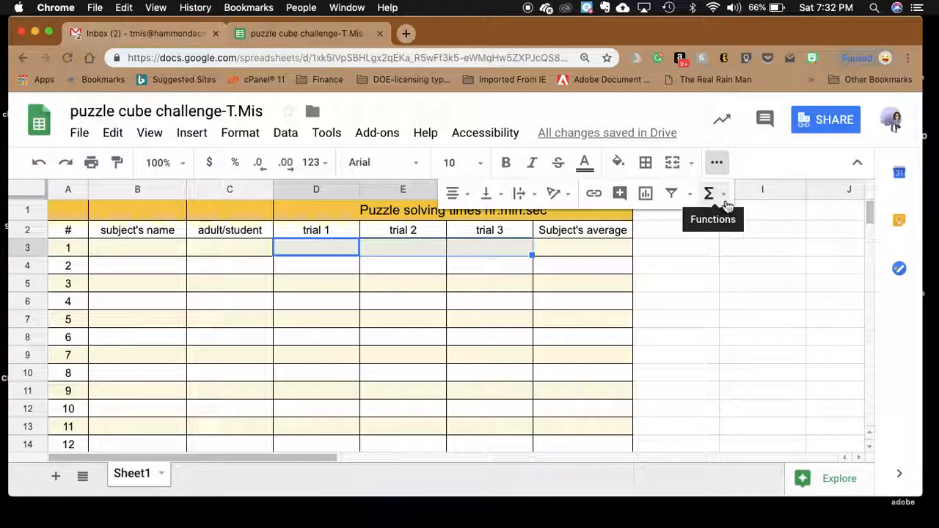
{"action": "left_click", "coordinate": [726, 202]}
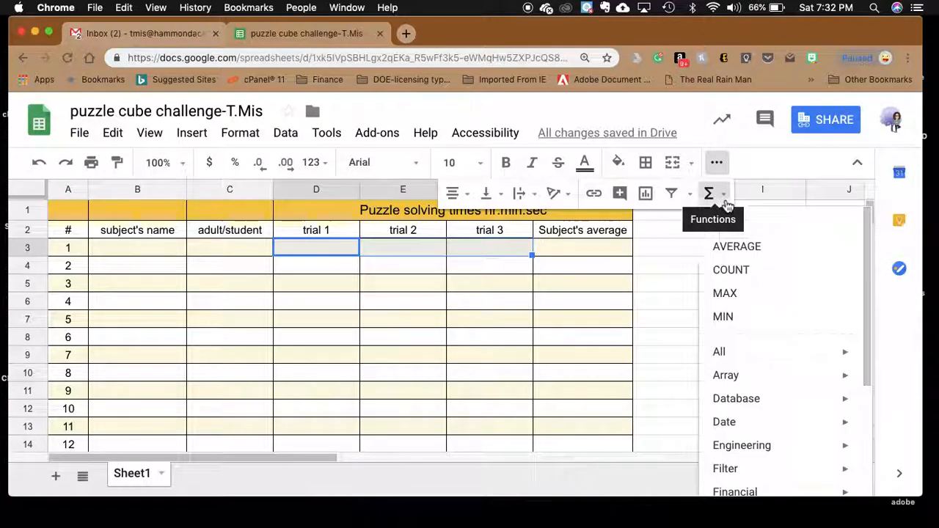
{"action": "left_click", "coordinate": [734, 246]}
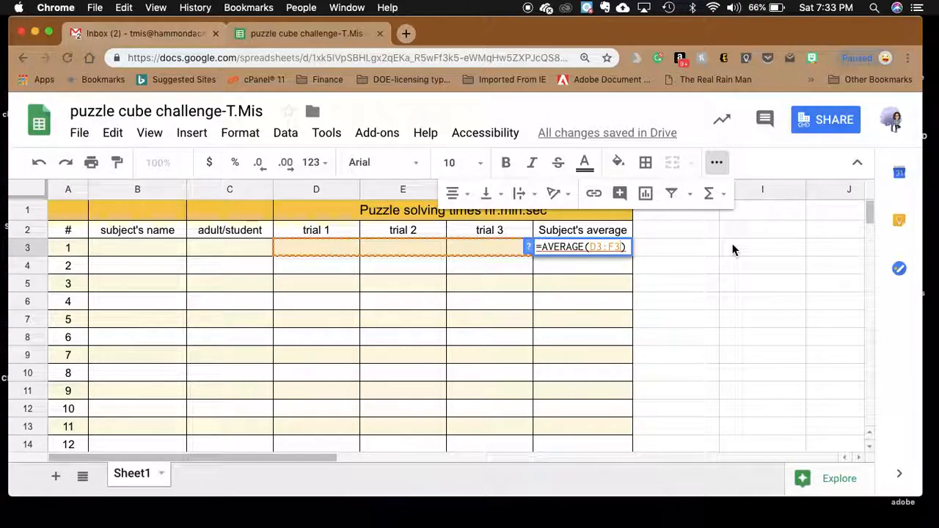
{"action": "key", "text": "Return"}
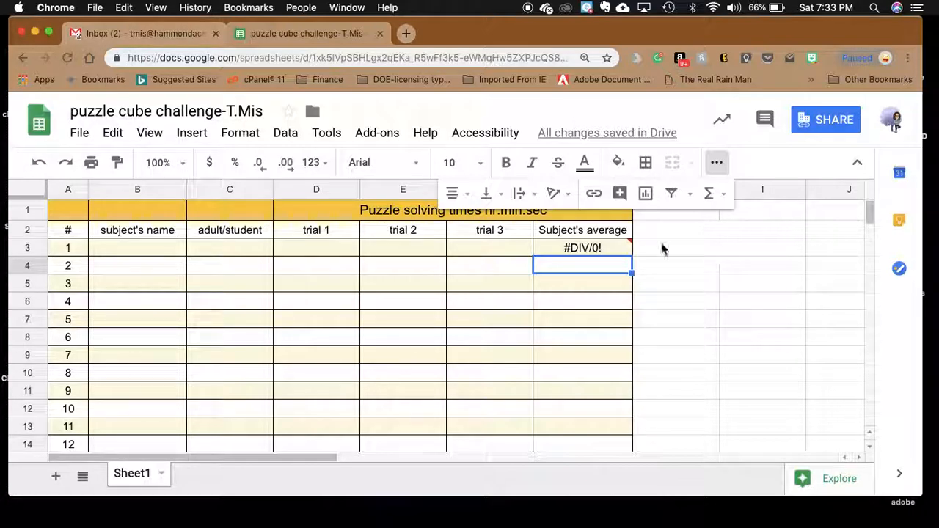
Enter the test values 2, 4 and 6 in the first subject's trial 1, trial 2 and trial 3 cells.
{"action": "left_click", "coordinate": [340, 252]}
{"action": "type", "text": "2"}
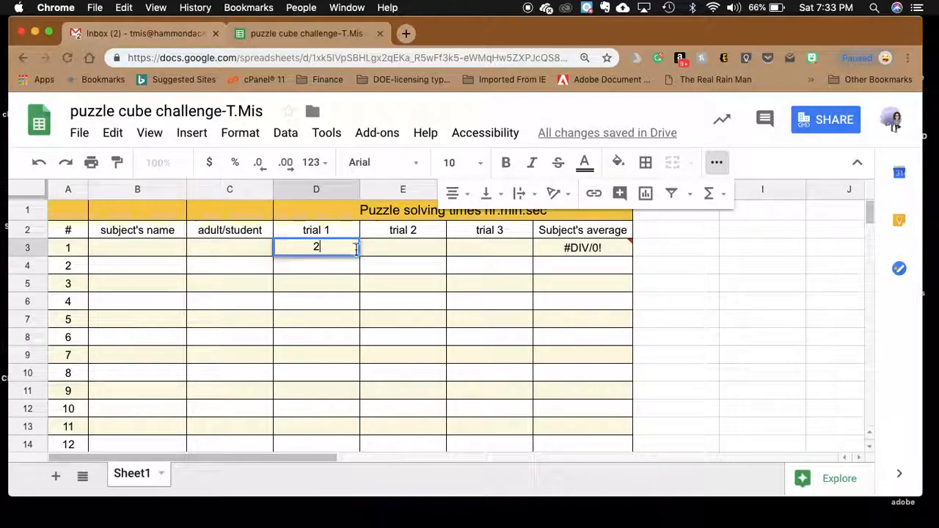
{"action": "left_click", "coordinate": [393, 249]}
{"action": "type", "text": "4"}
{"action": "left_click", "coordinate": [468, 254]}
{"action": "type", "text": "6"}
{"action": "left_click", "coordinate": [457, 306]}
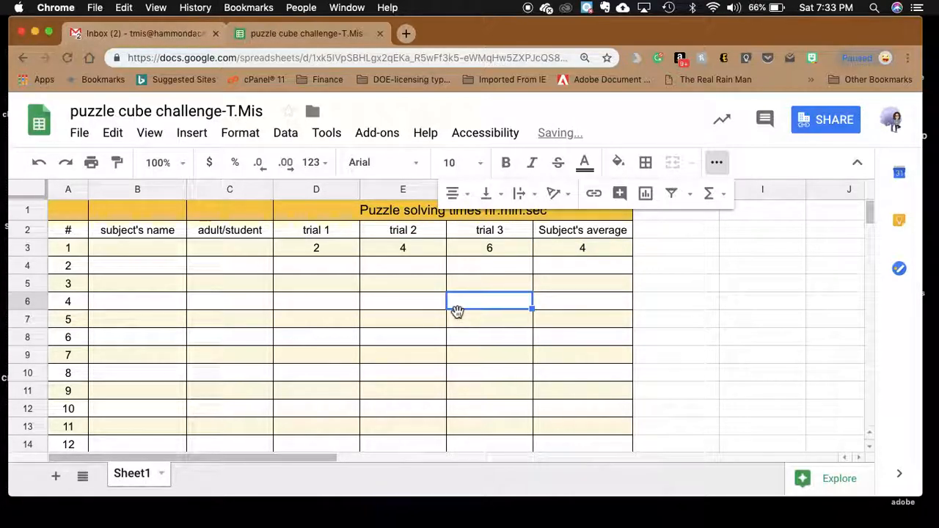